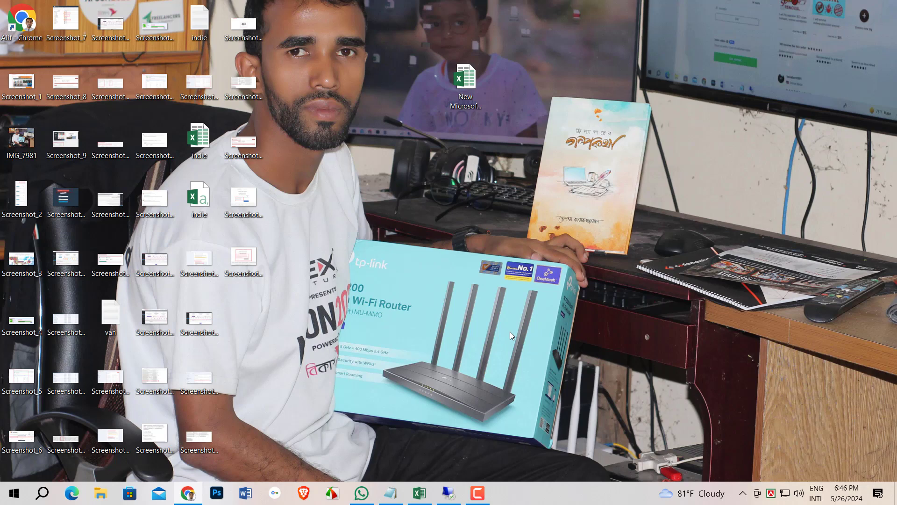
- Refresh the desktop, switch to the remote desktop session, and move its connection bar clear of the SiteCheck browser tab
right_click(562, 181)
left_click(611, 214)
left_click(448, 493)
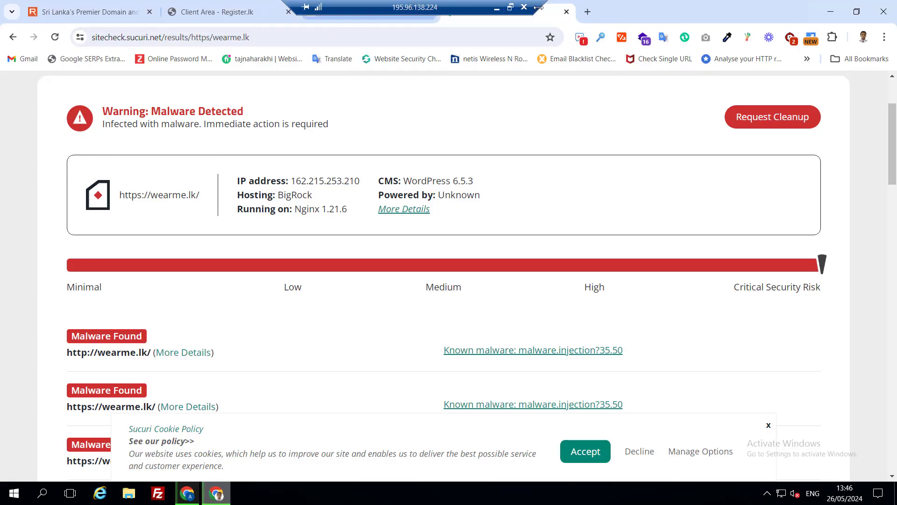
left_click_drag(608, 4, 391, 5)
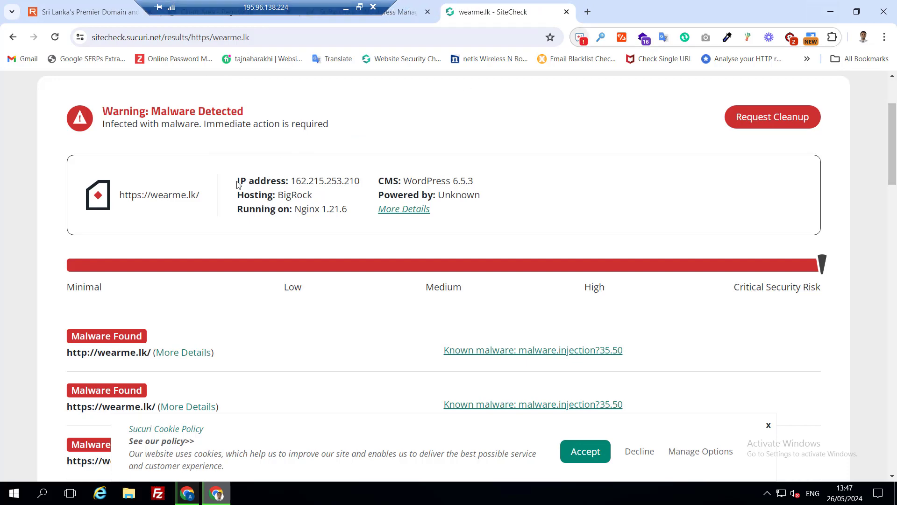
- Examine the Sucuri SiteCheck report for wearme.lk, including the scanned address, the flagged pages and the malware and blacklist sections
scroll(210, 234, "up", 3)
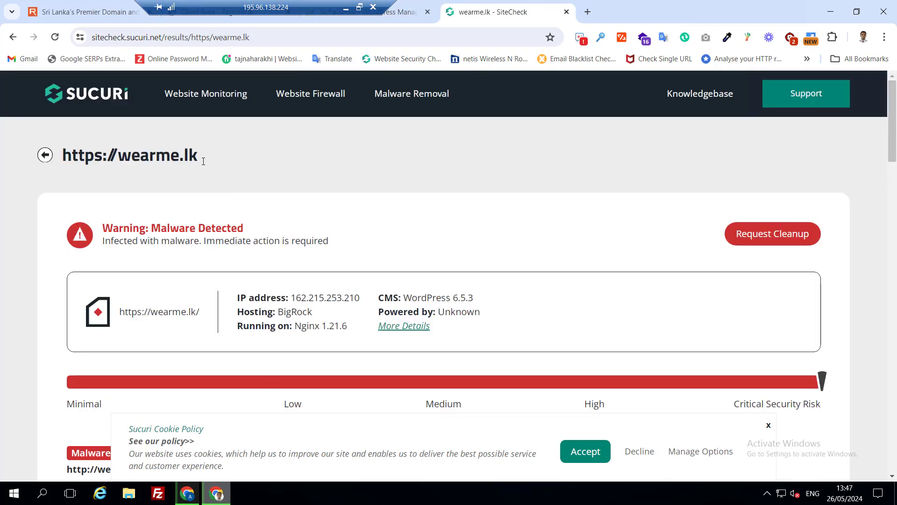
left_click(275, 35)
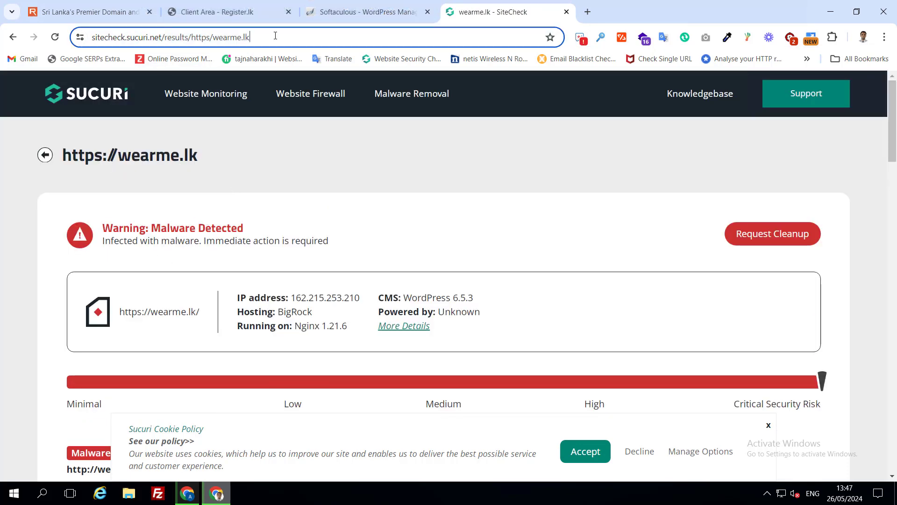
key("ctrl+a")
key("End")
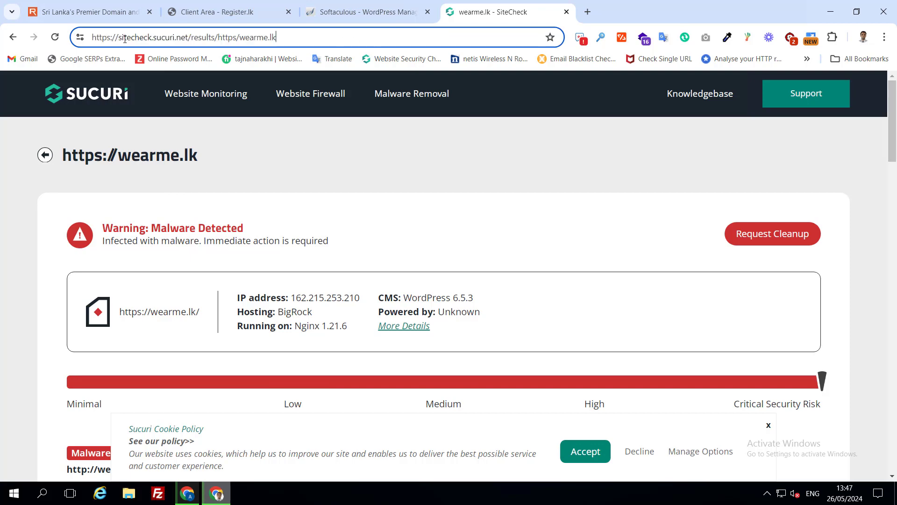
left_click(54, 38)
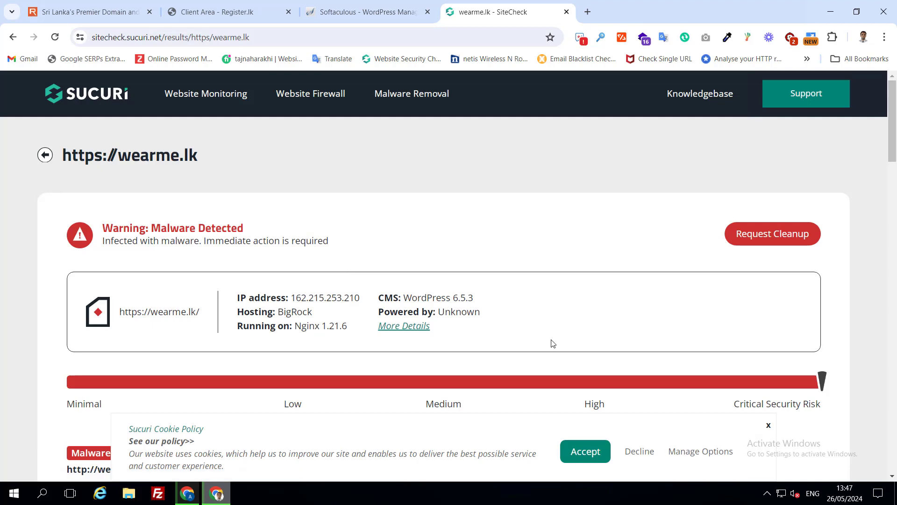
scroll(366, 346, "down", 12)
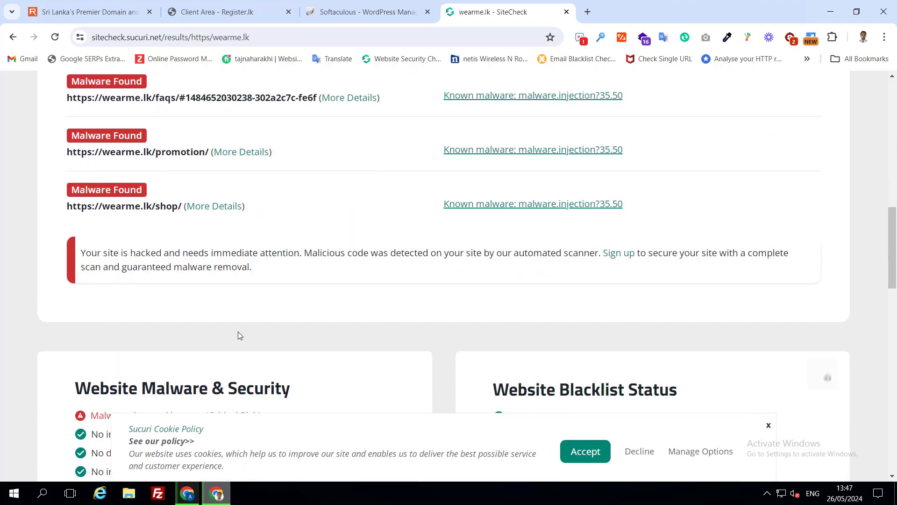
scroll(238, 332, "down", 3)
scroll(239, 269, "up", 10)
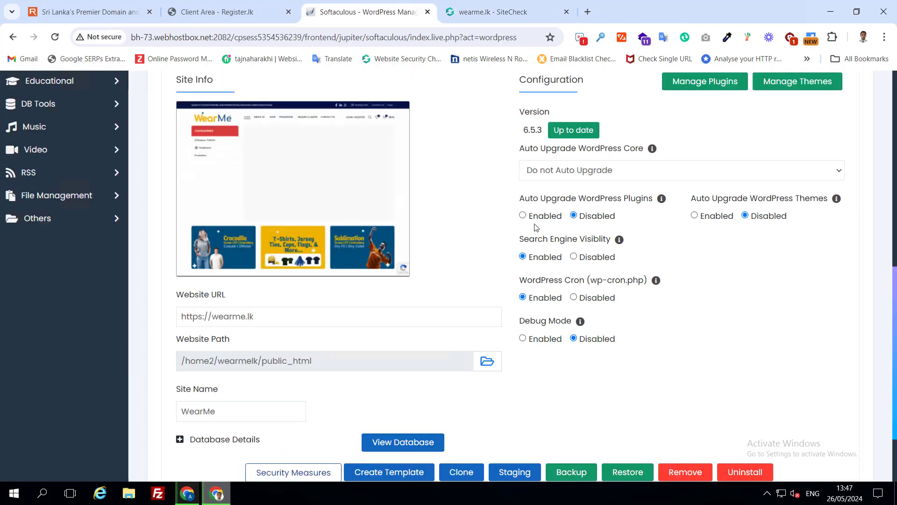
scroll(536, 227, "up", 5)
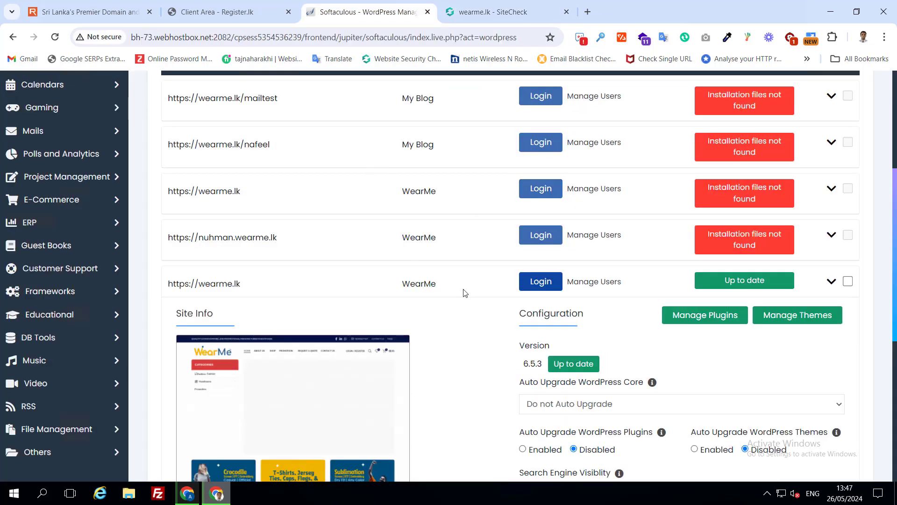
scroll(467, 330, "down", 1)
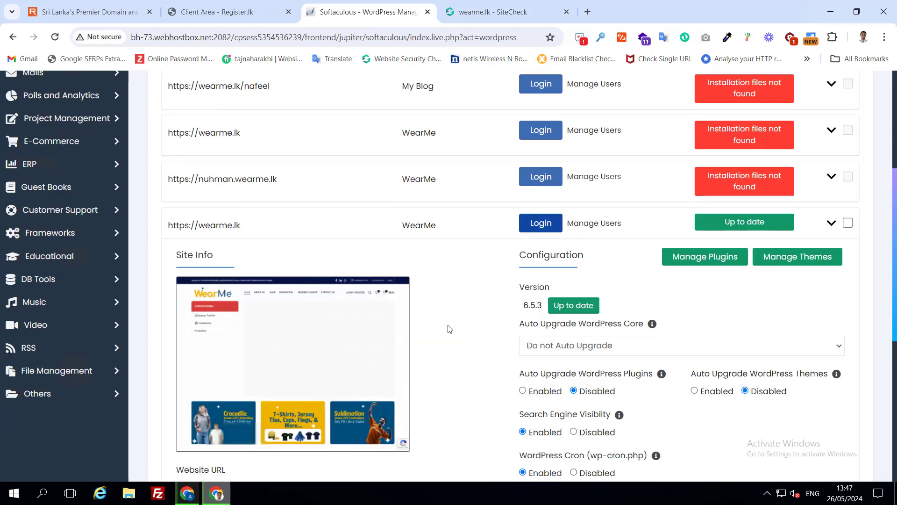
left_click(541, 226)
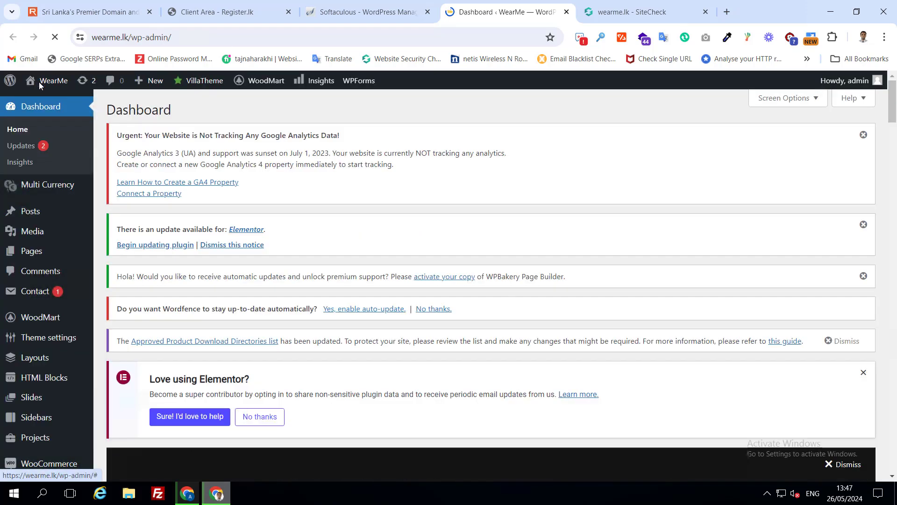
- Open the live WearMe site in a new tab from the WordPress dashboard, check its home page, and close it
mouse_move(41, 81)
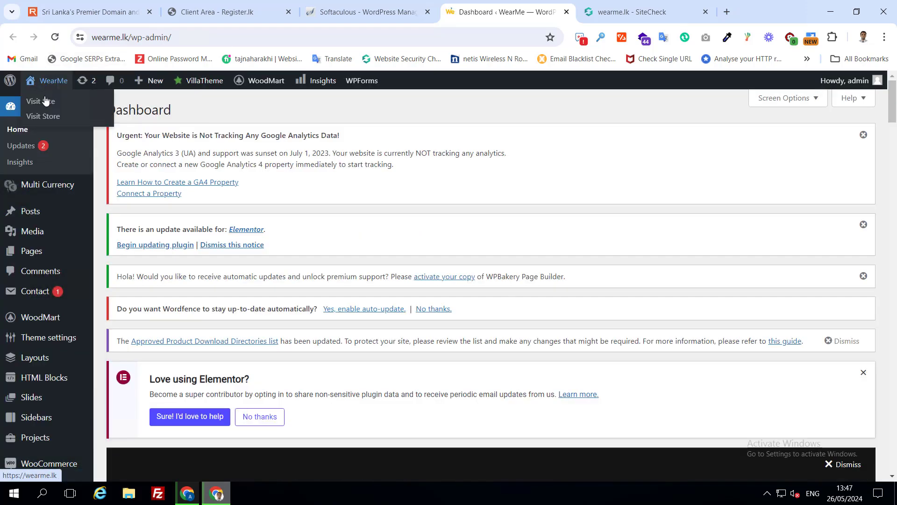
right_click(46, 103)
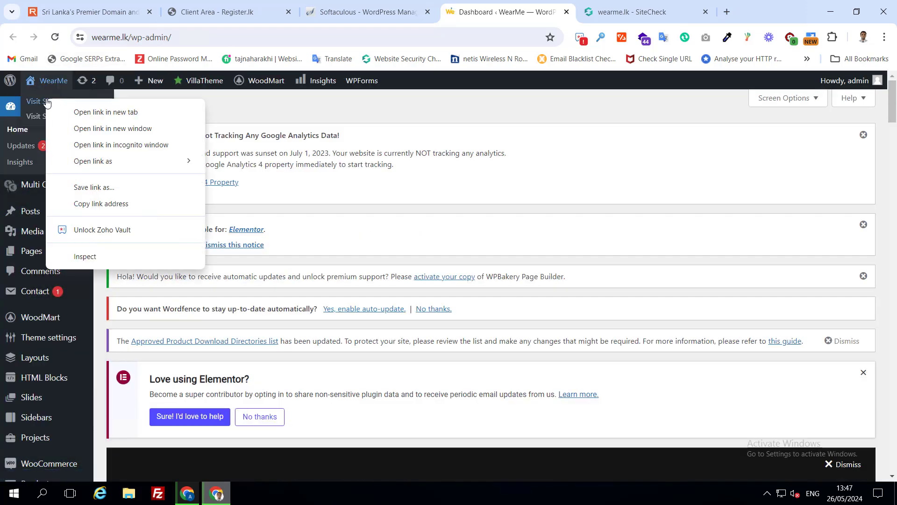
left_click(89, 113)
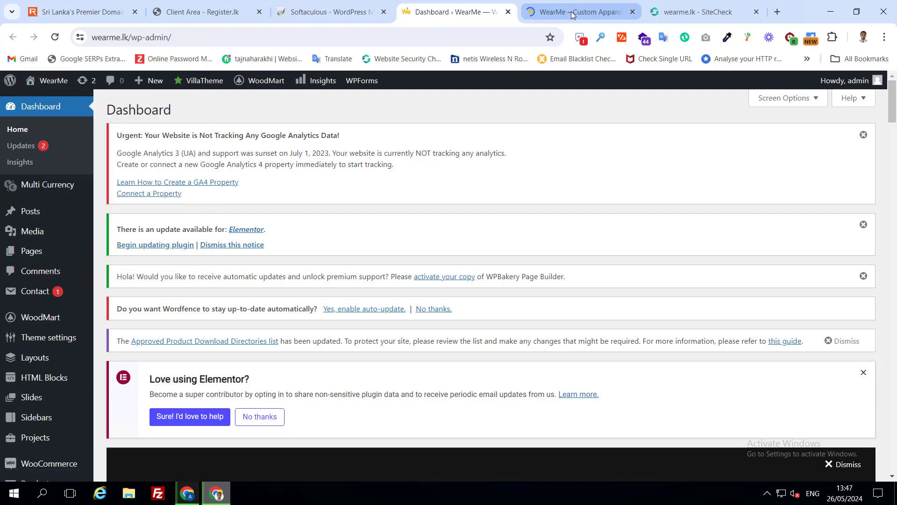
left_click(571, 12)
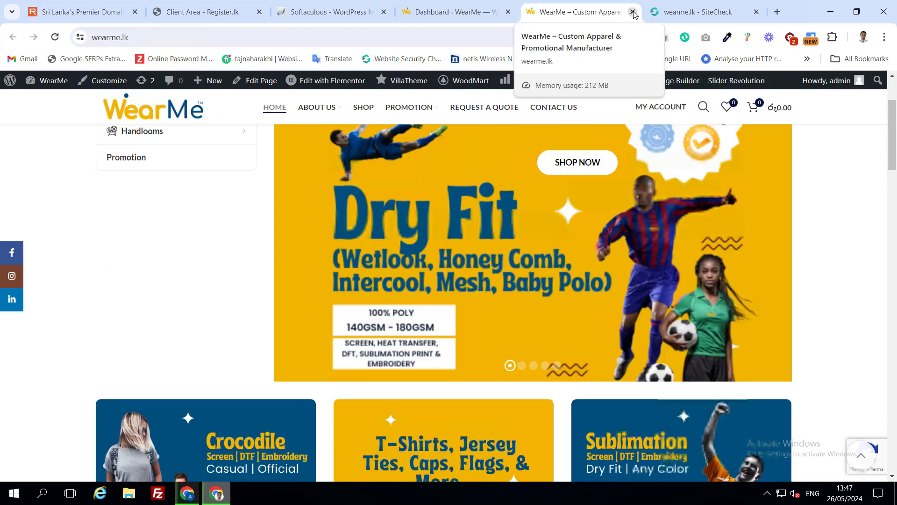
left_click(632, 12)
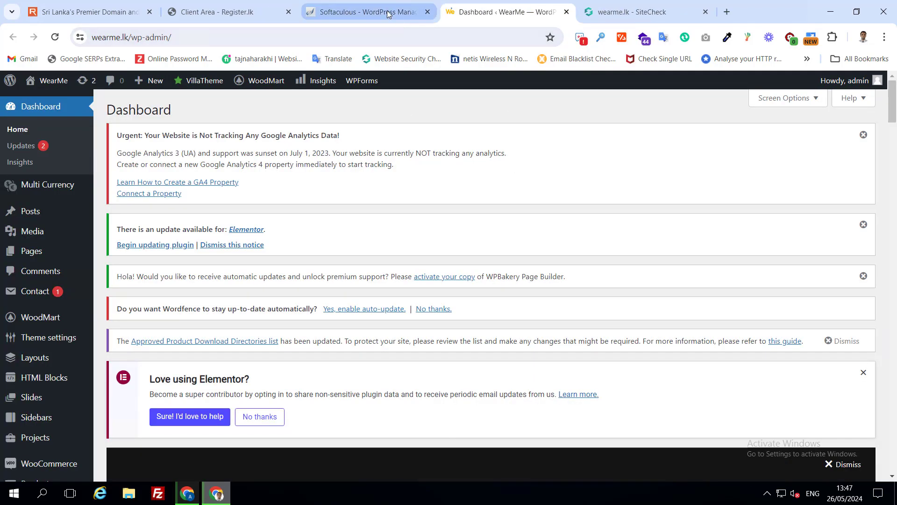
- Open the All-in-One WP Migration backups page and check the list of existing site backups
scroll(66, 281, "down", 1)
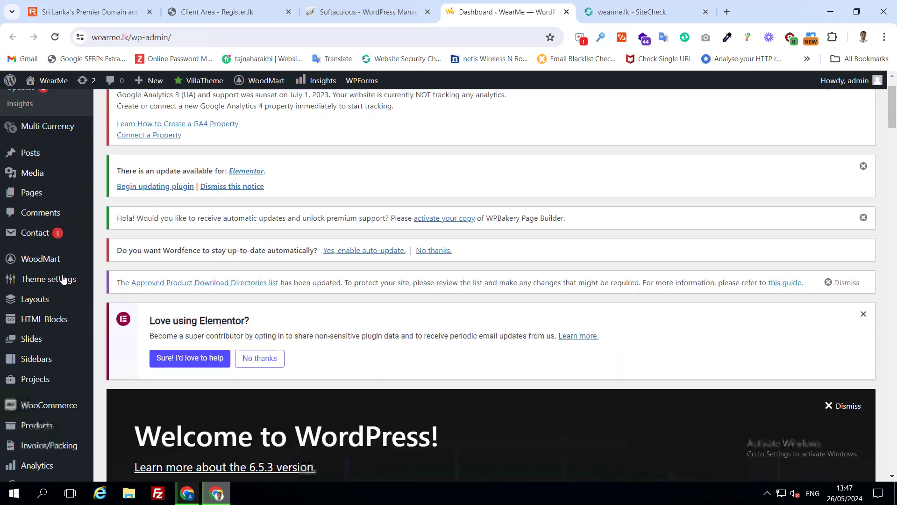
scroll(121, 235, "down", 4)
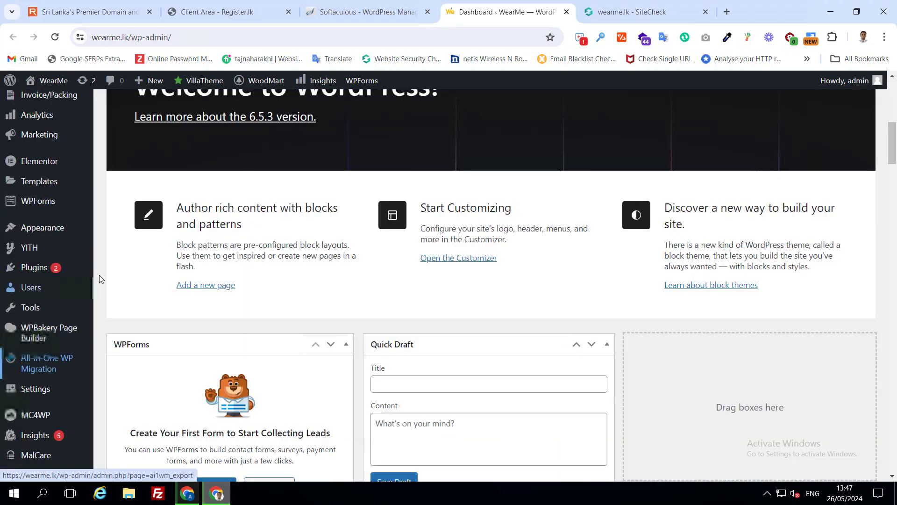
scroll(100, 275, "down", 5)
mouse_move(104, 286)
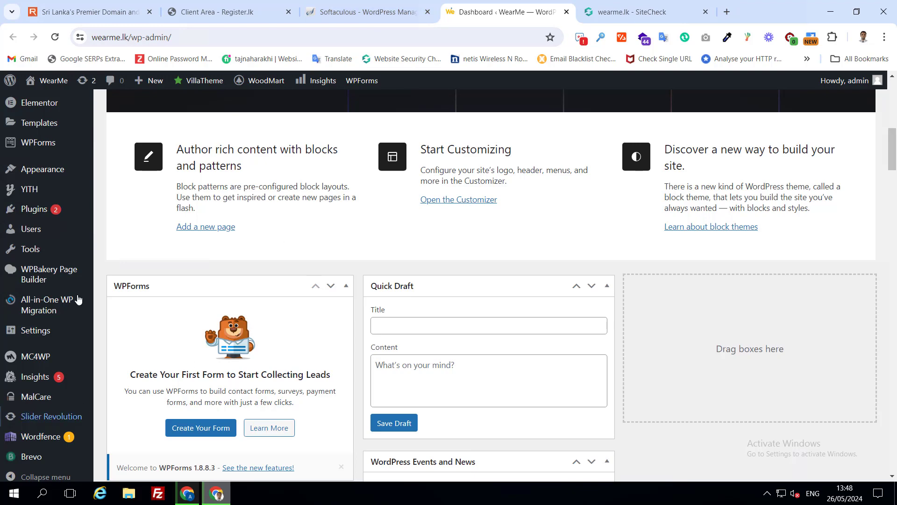
mouse_move(32, 305)
left_click(121, 335)
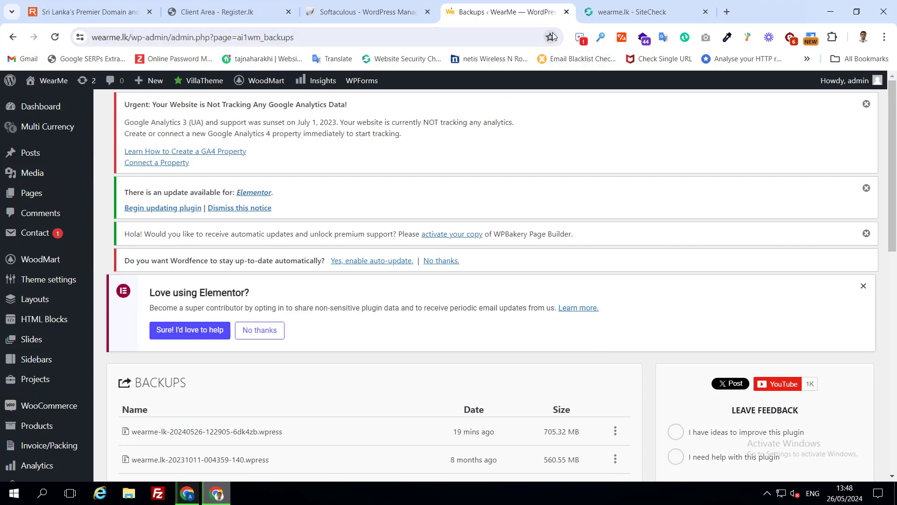
scroll(180, 278, "down", 3)
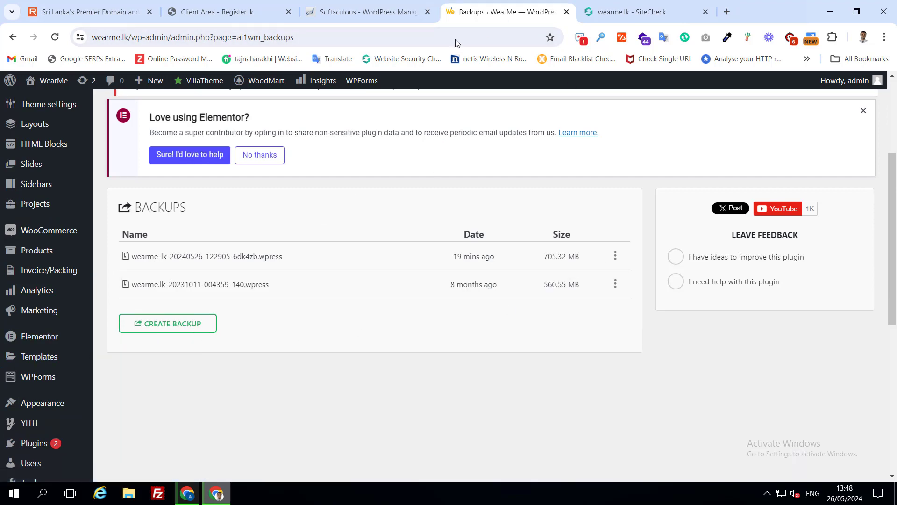
scroll(268, 213, "up", 3)
scroll(119, 292, "down", 7)
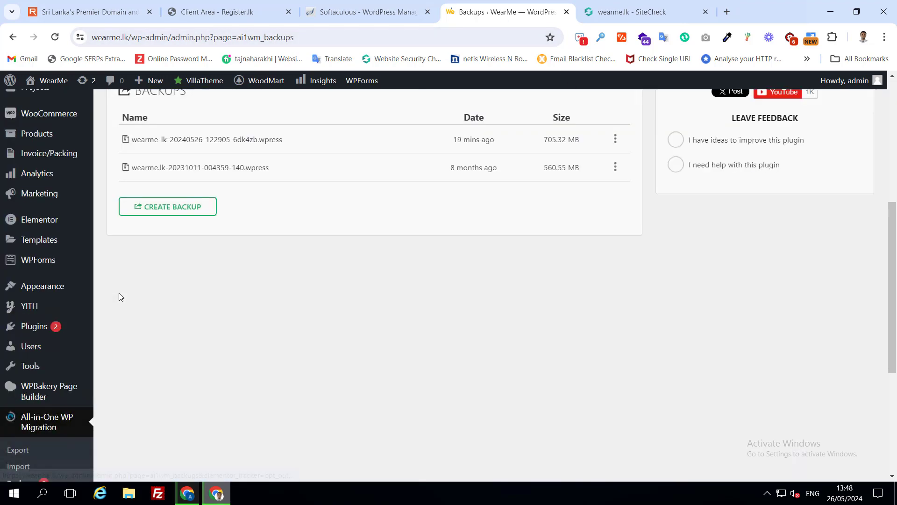
- Open the Wordfence Scan page and review the completed scan's stages and findings
scroll(60, 306, "down", 2)
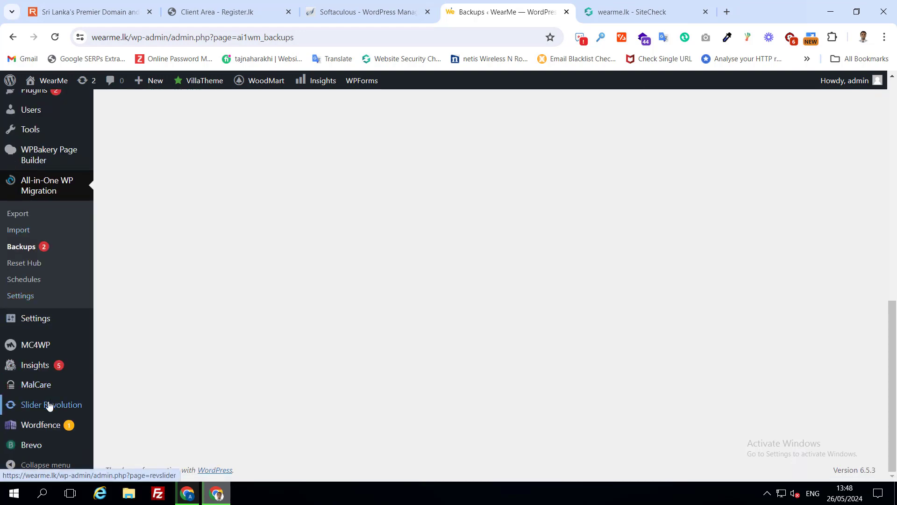
mouse_move(51, 426)
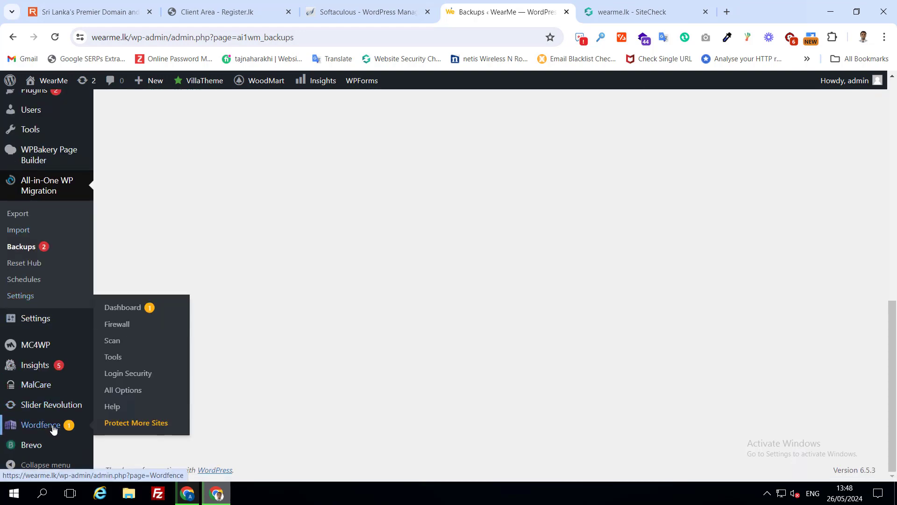
left_click(115, 341)
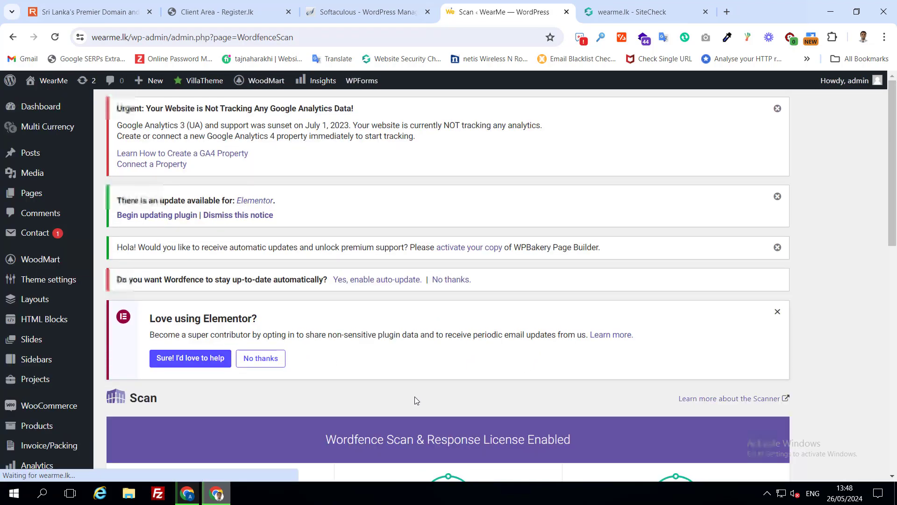
scroll(319, 405, "down", 5)
scroll(301, 398, "down", 7)
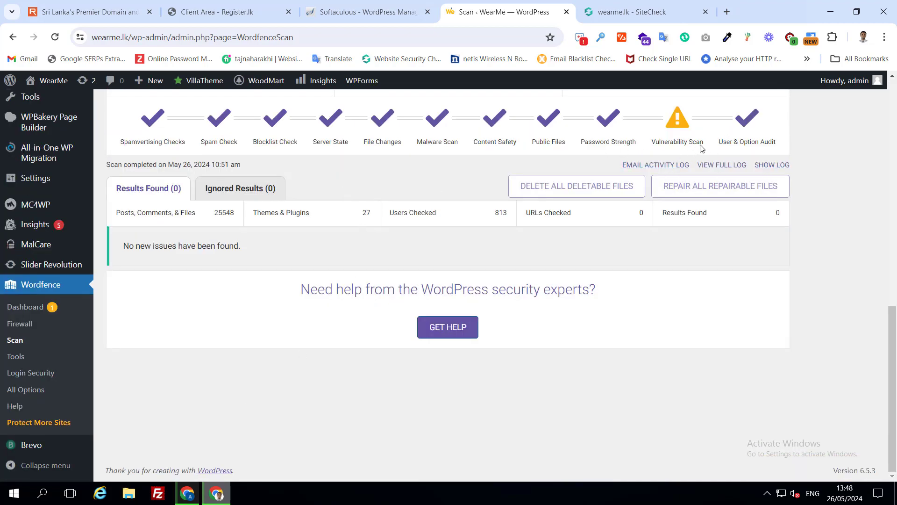
scroll(679, 160, "up", 1)
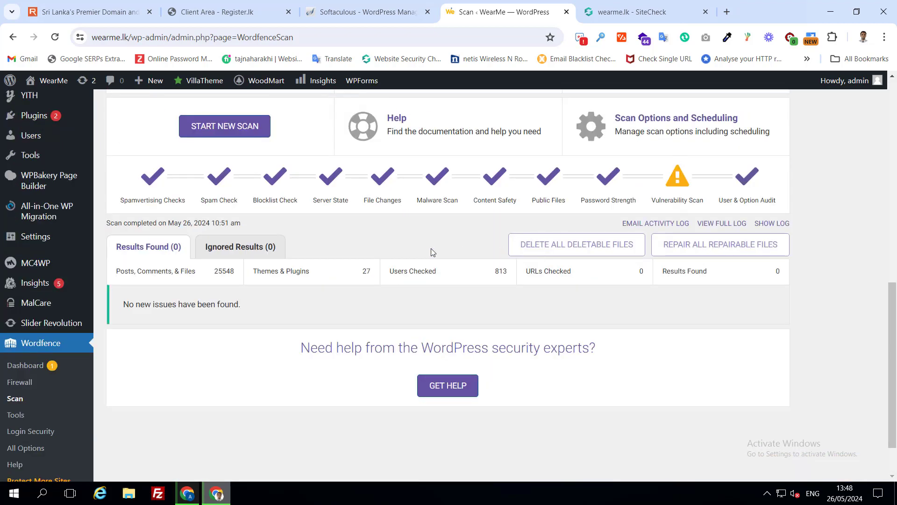
scroll(431, 253, "up", 3)
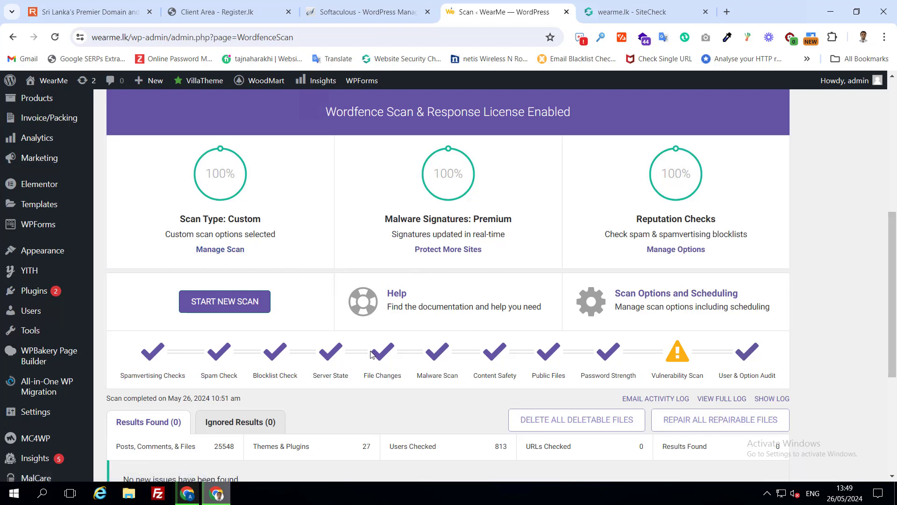
scroll(369, 352, "down", 1)
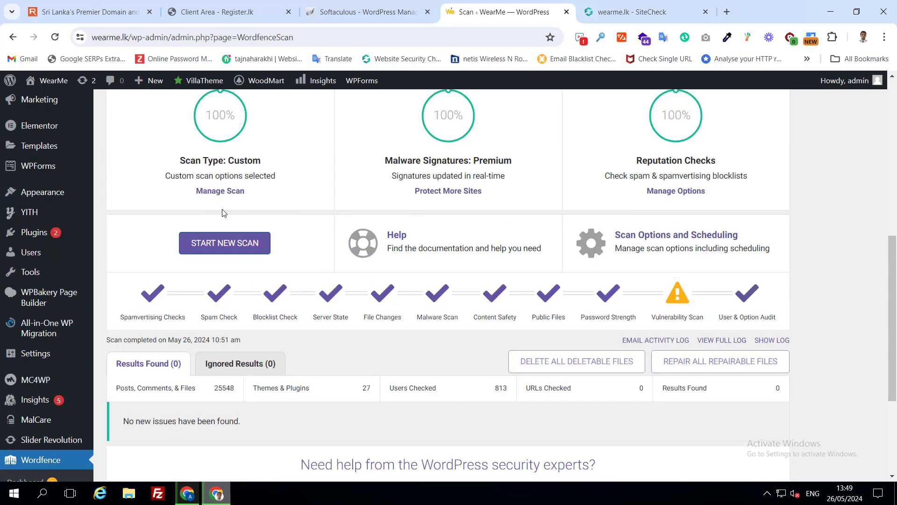
- Return to Softaculous and open the wearme.lk installation's database in phpMyAdmin
mouse_move(54, 323)
left_click(386, 14)
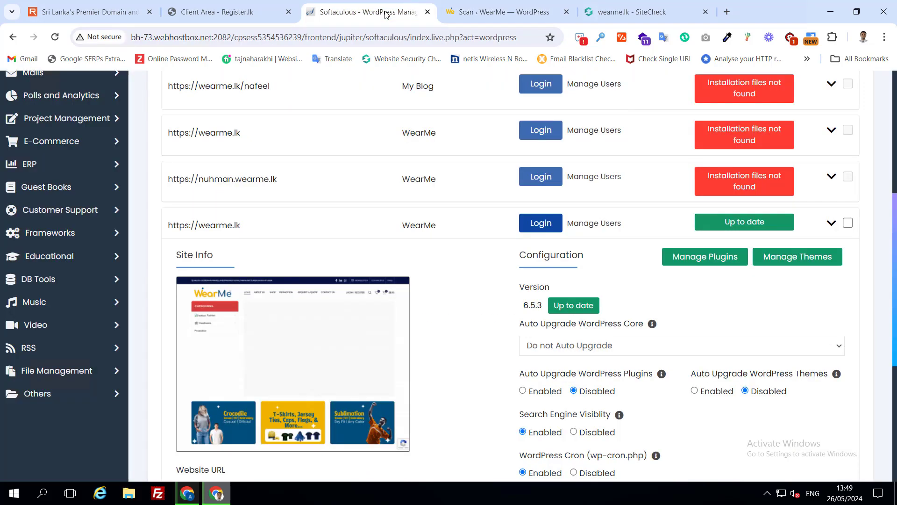
scroll(427, 278, "down", 5)
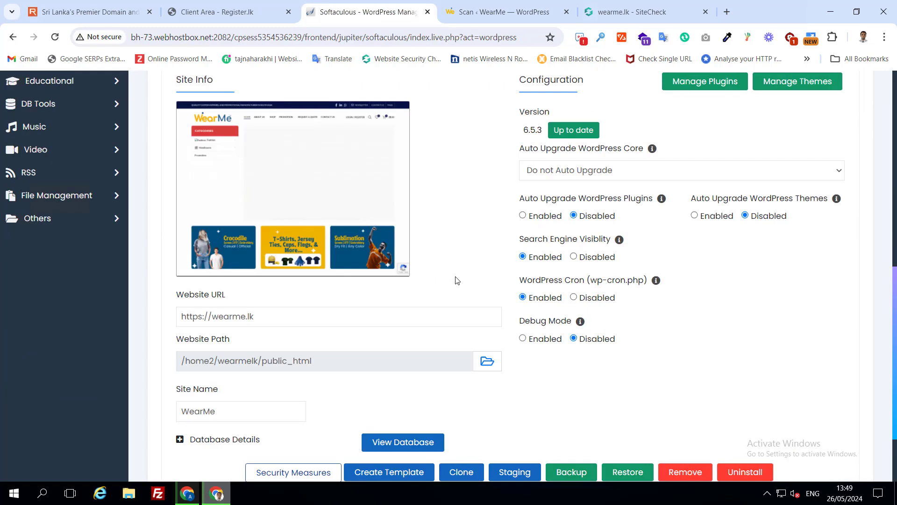
left_click(414, 384)
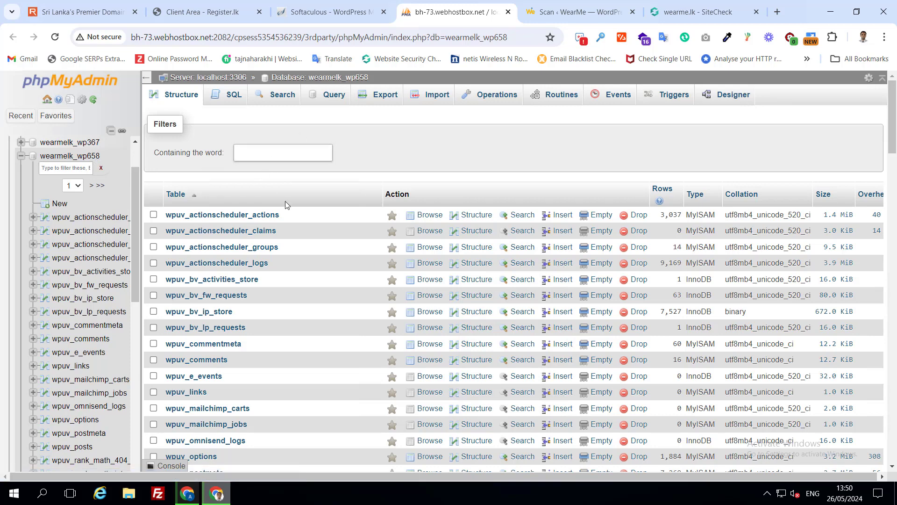
- Open the wpuv_posts table of the wearmelk_wp658 database to browse its rows
left_click(267, 153)
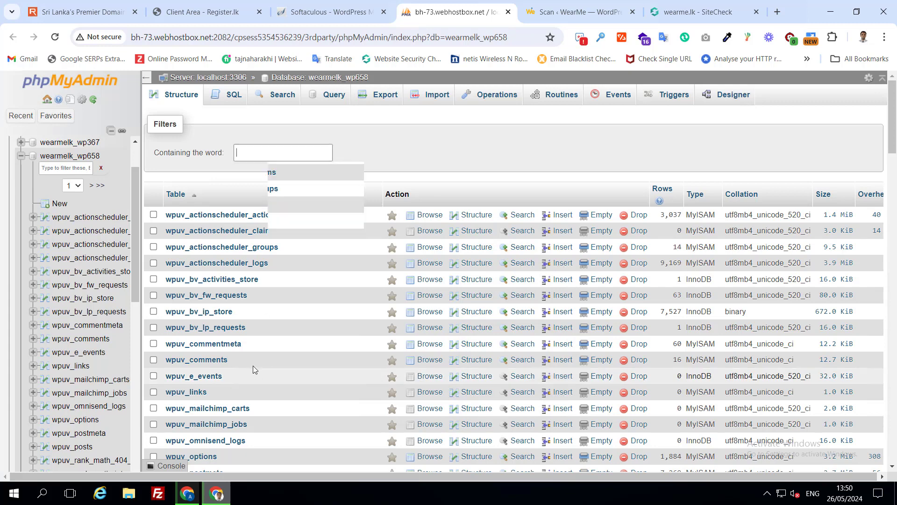
scroll(262, 329, "down", 3)
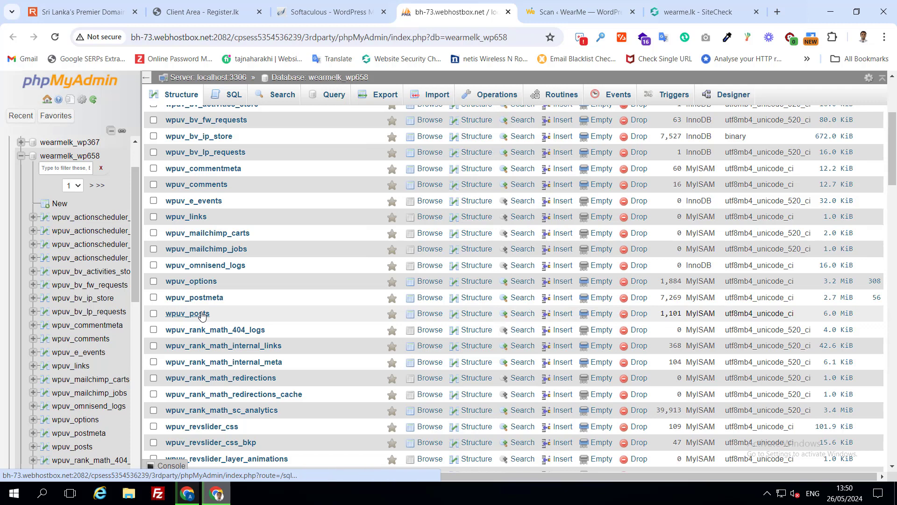
left_click(202, 313)
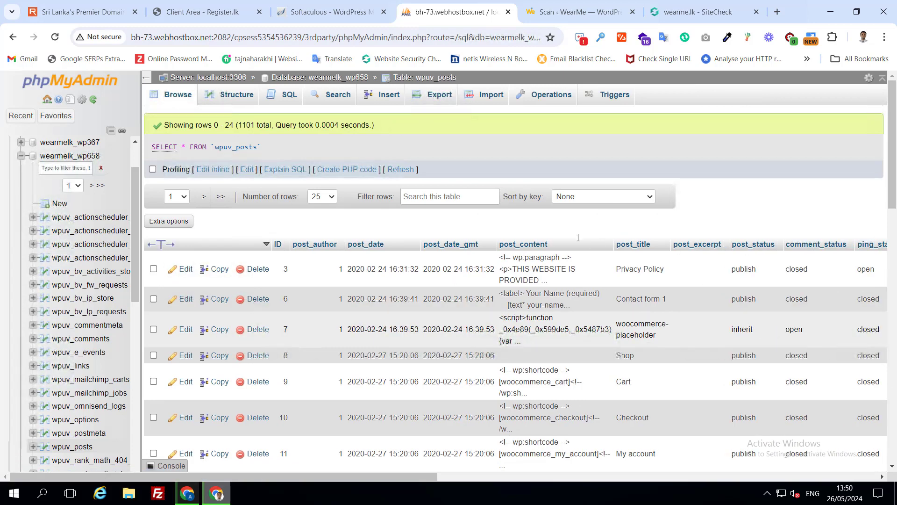
- Look through the post_content values of the wpuv_posts rows for injected script code
scroll(563, 322, "down", 2)
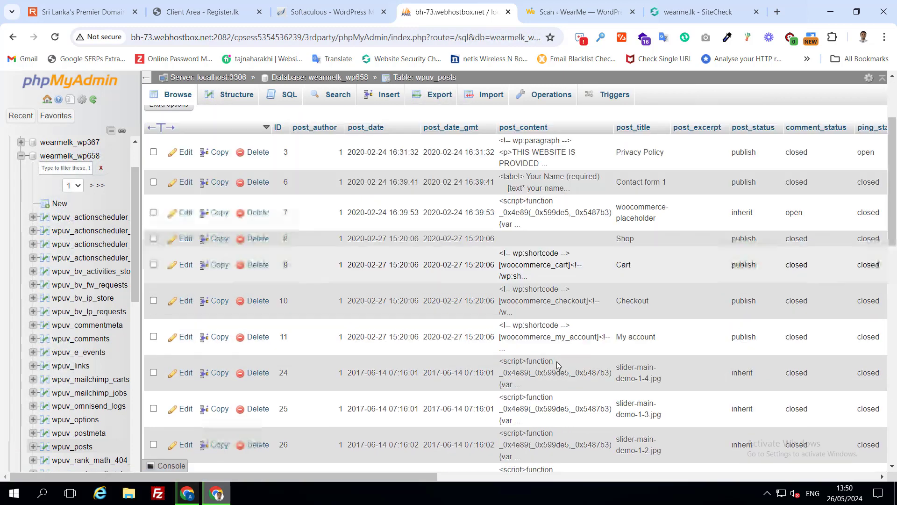
scroll(558, 374, "down", 5)
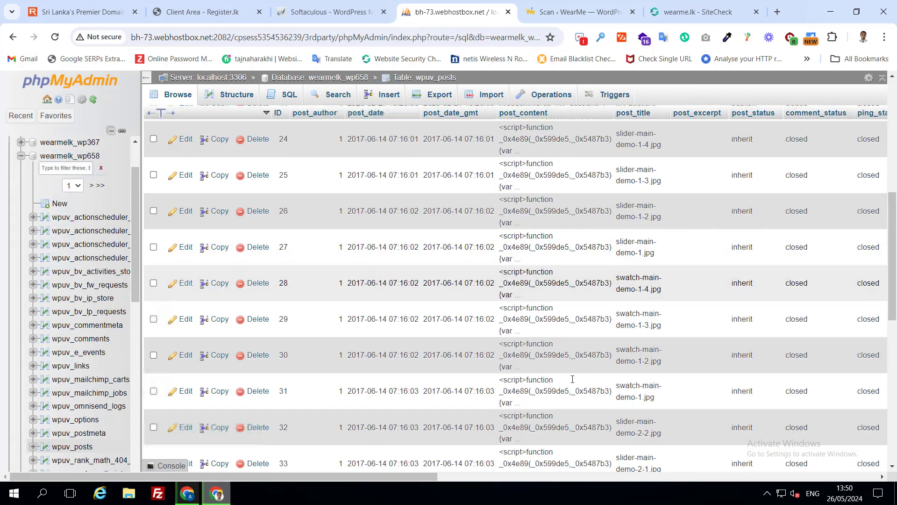
scroll(563, 397, "down", 3)
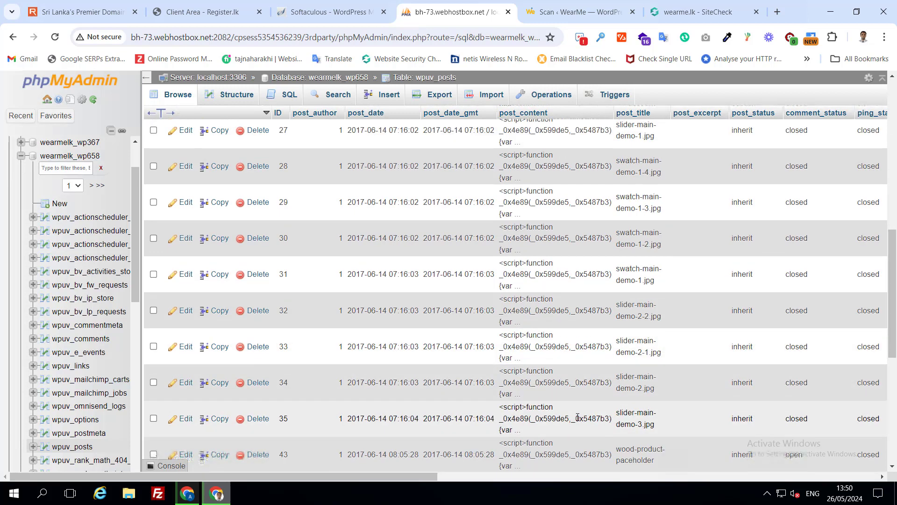
scroll(571, 417, "up", 6)
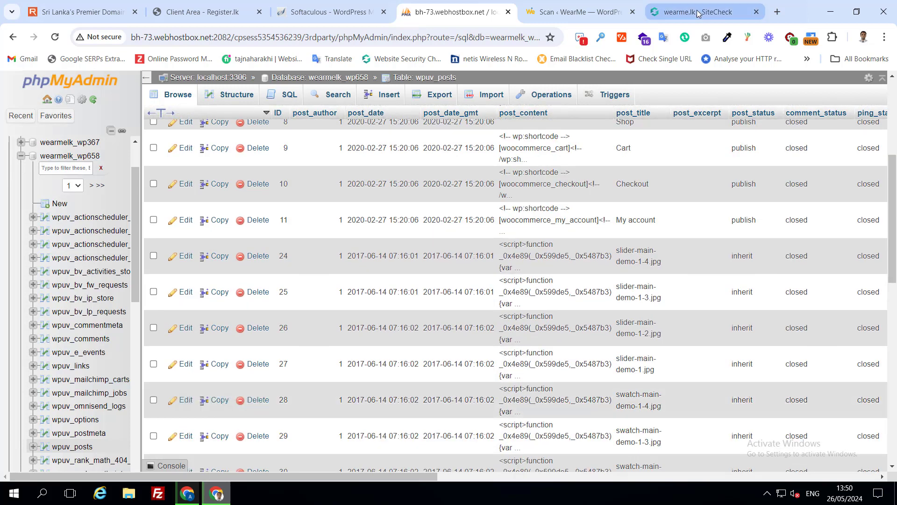
left_click(698, 14)
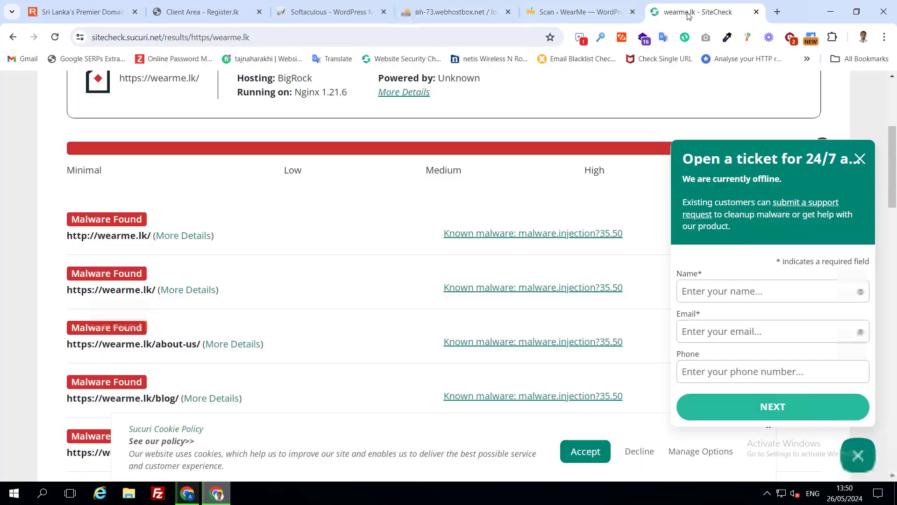
left_click(860, 160)
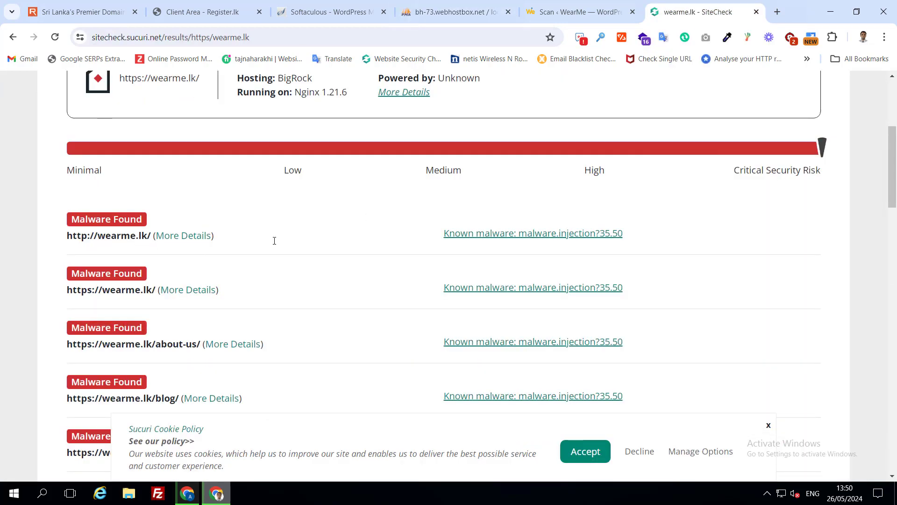
left_click(188, 239)
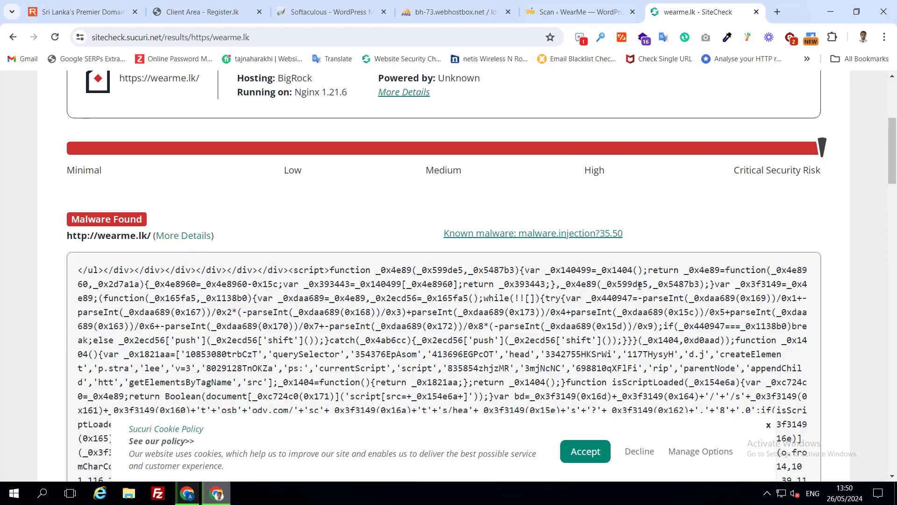
scroll(358, 294, "down", 3)
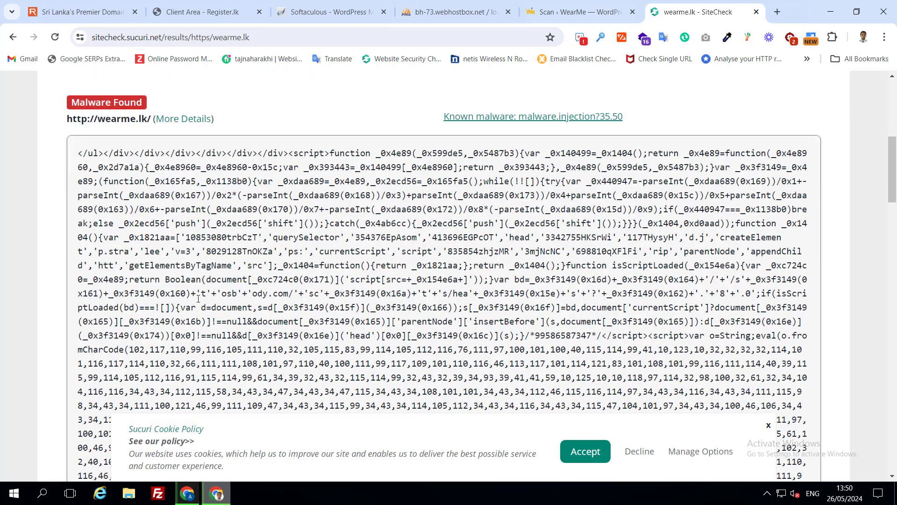
scroll(198, 298, "down", 5)
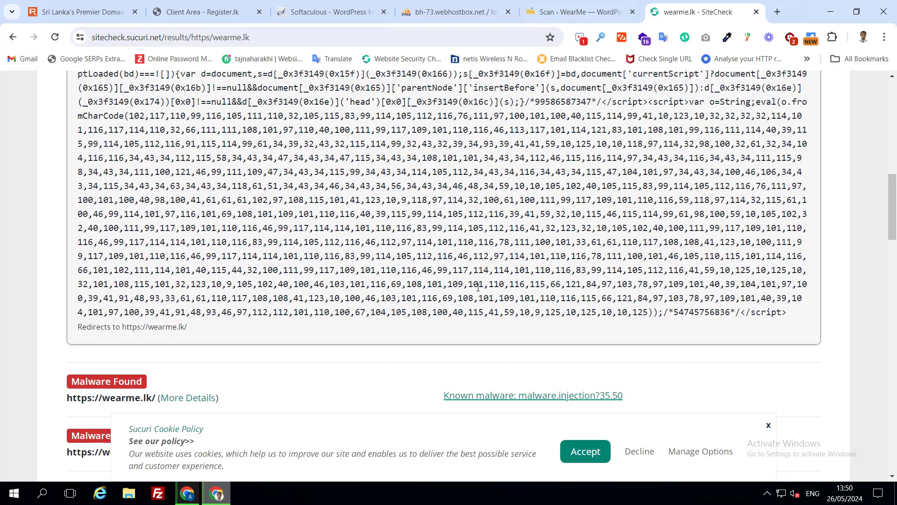
scroll(477, 287, "up", 7)
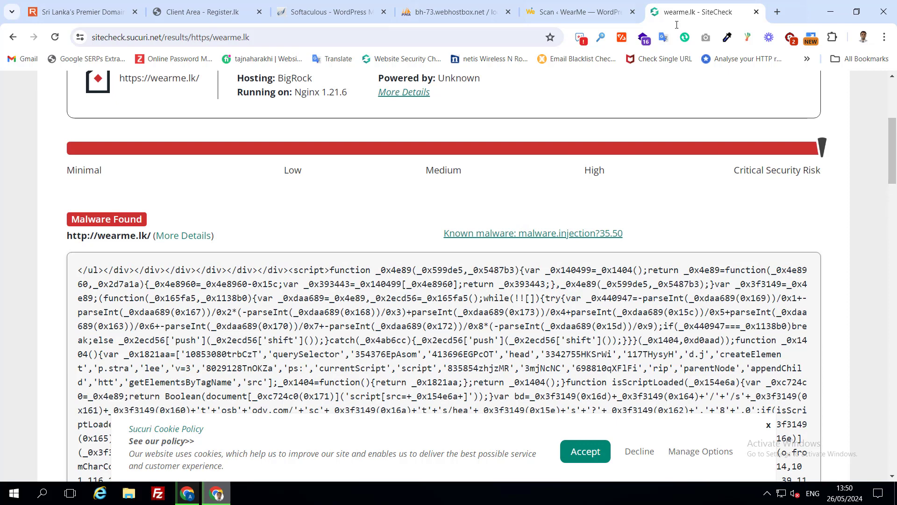
- Return to phpMyAdmin, inspect the post_content of the woocommerce-placeholder row (ID 7), and open that row in the full edit form
left_click(435, 14)
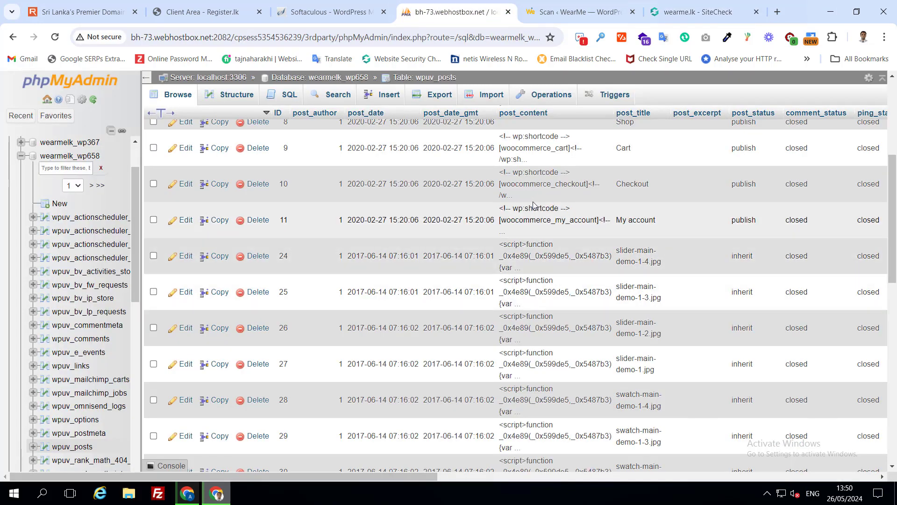
scroll(560, 229, "up", 1)
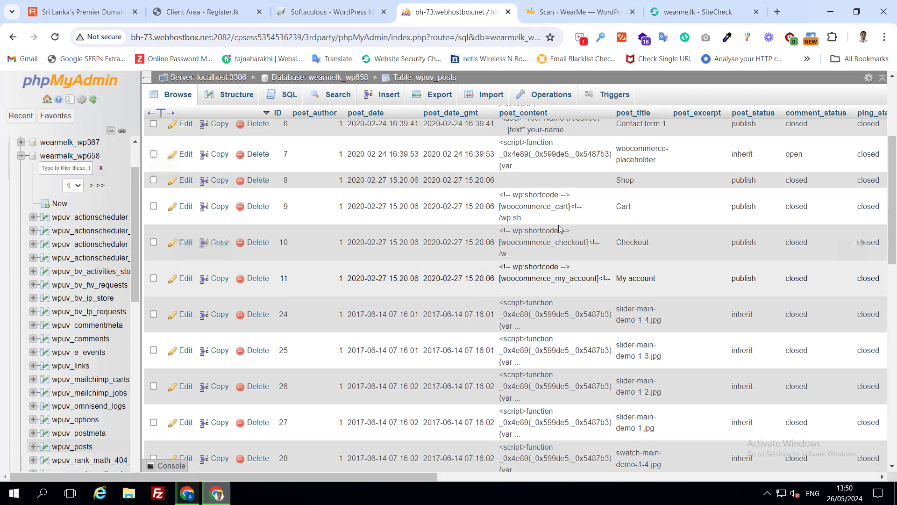
scroll(559, 234, "up", 4)
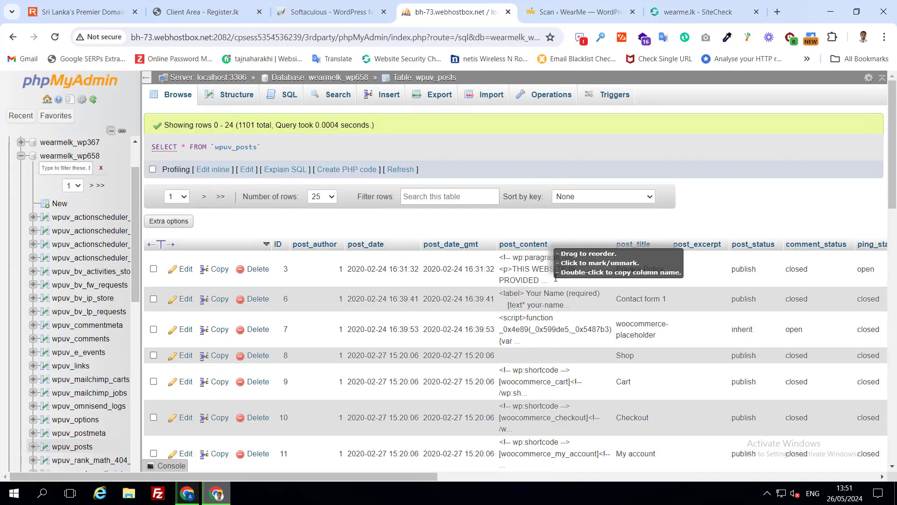
scroll(580, 343, "down", 1)
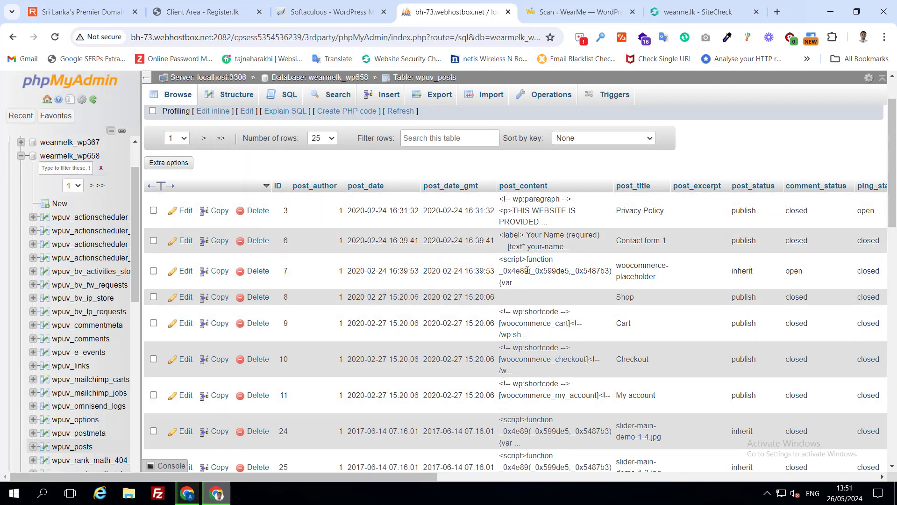
double_click(527, 270)
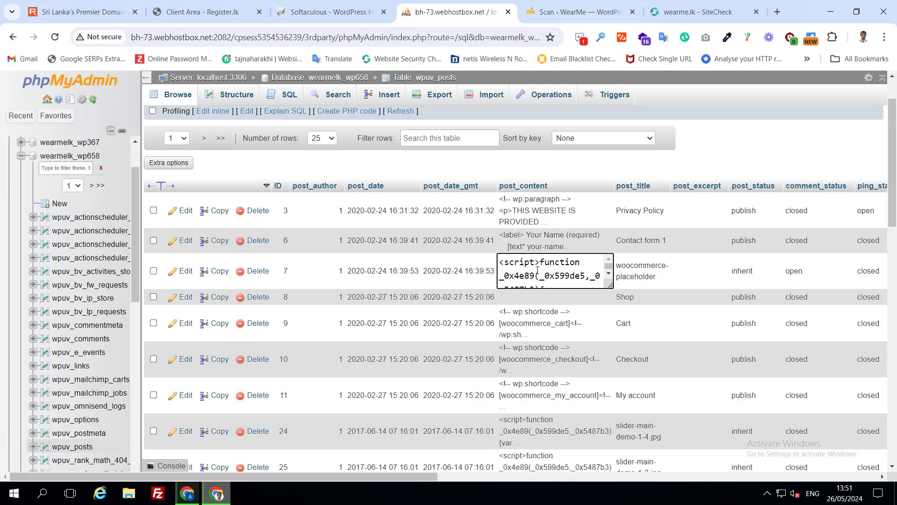
scroll(533, 271, "down", 1)
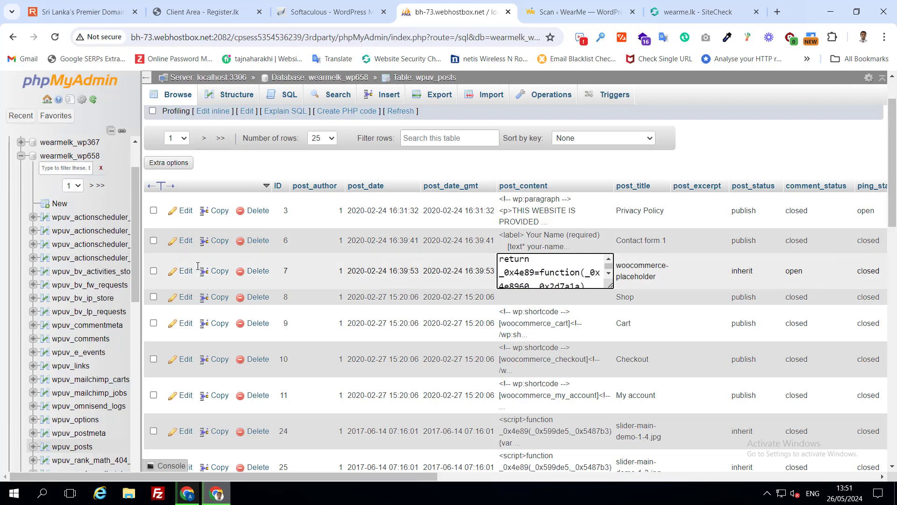
left_click(182, 273)
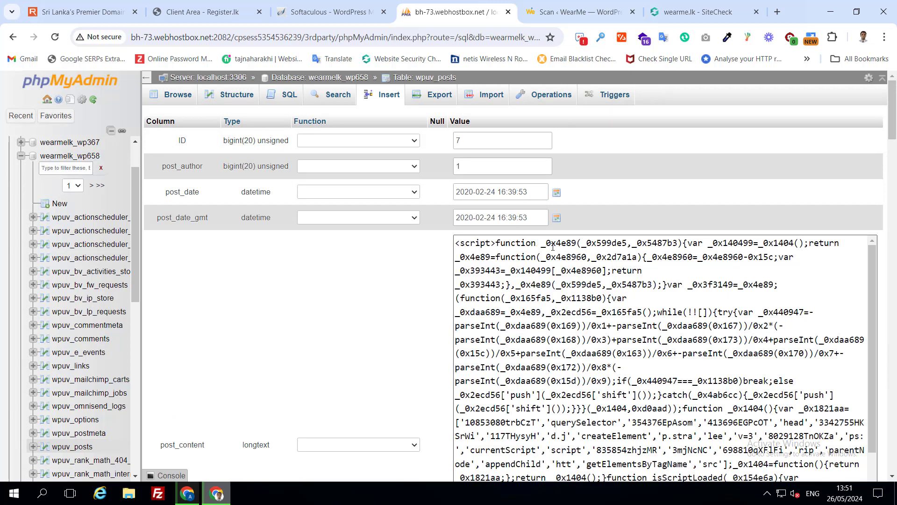
- Compare the row's script with the SiteCheck malware code, check the Wordfence scan results, and return to the phpMyAdmin edit form
left_click(705, 16)
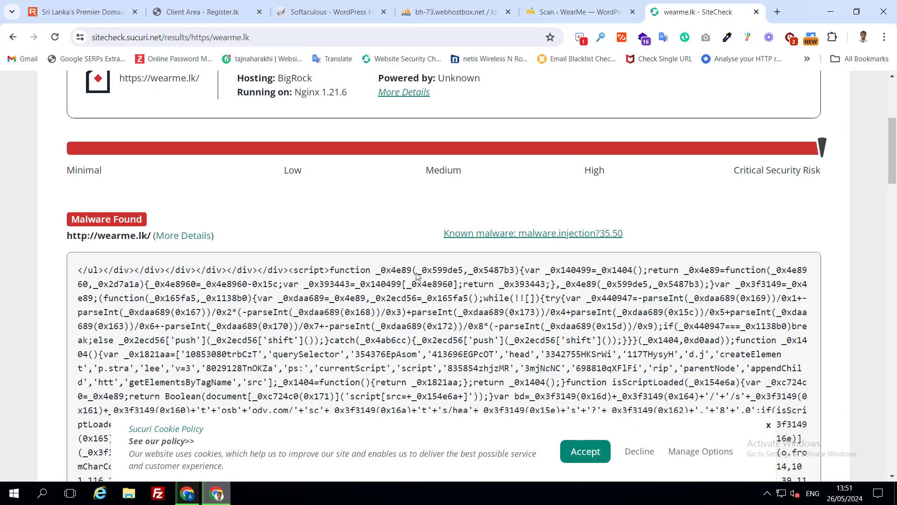
scroll(403, 297, "down", 2)
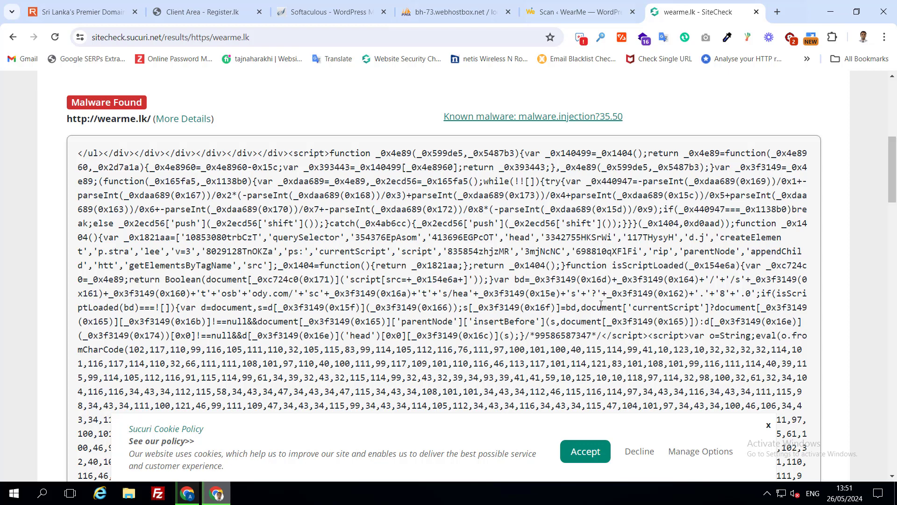
left_click(578, 15)
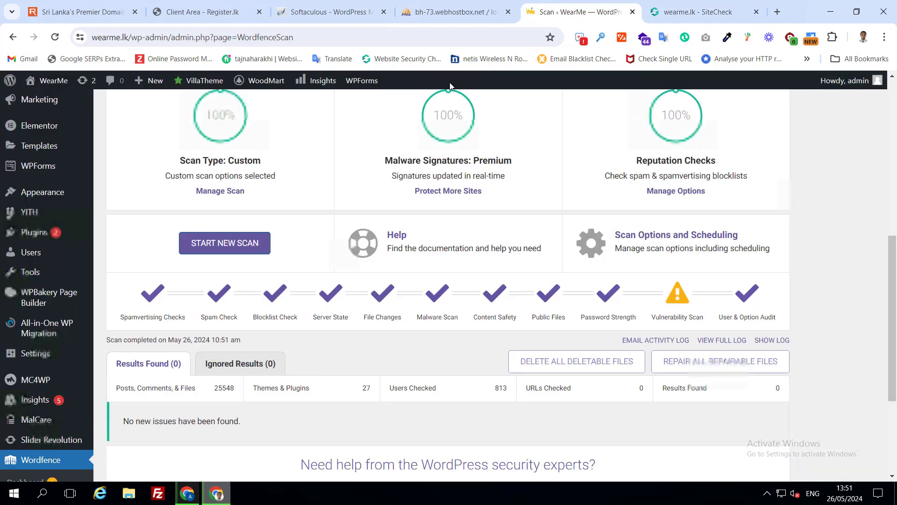
left_click(458, 15)
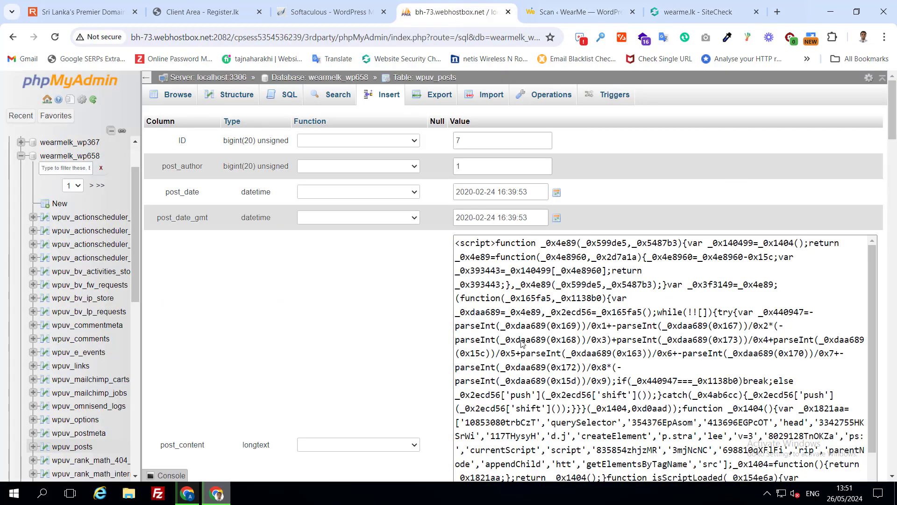
- Delete the entire injected script from the woocommerce-placeholder row's post_content and save the row, going back to the previous page
left_click(479, 273)
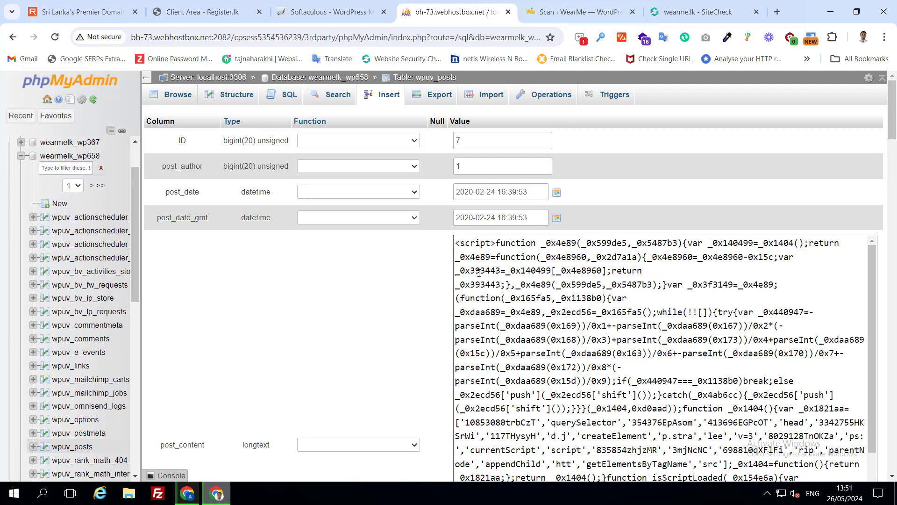
left_click(454, 242)
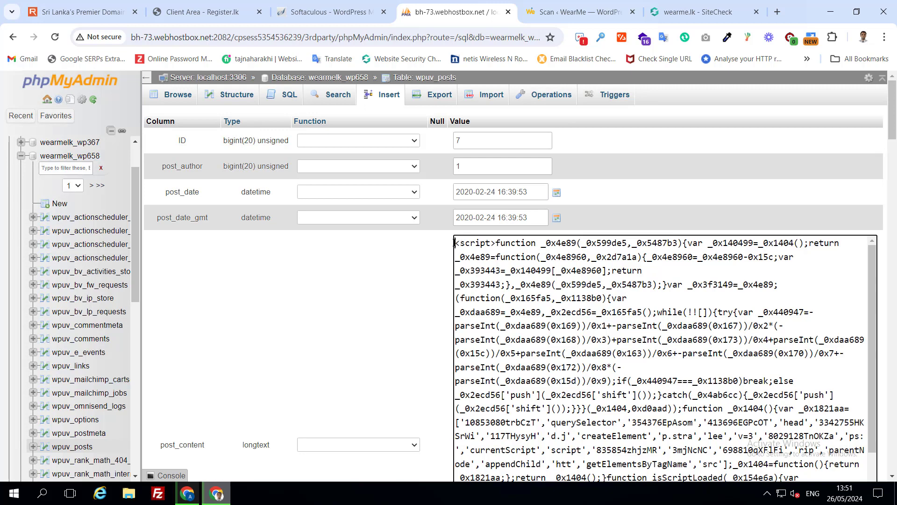
left_click_drag(455, 242, 549, 260)
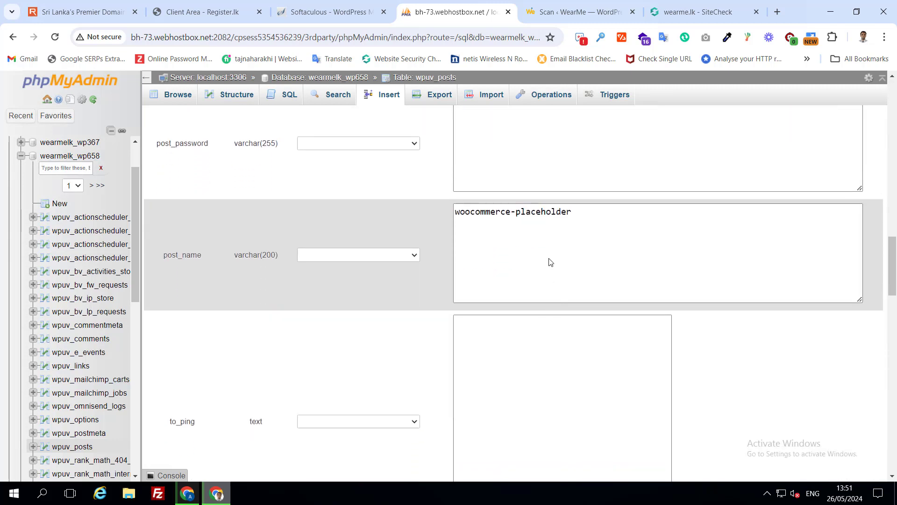
scroll(635, 228, "up", 2)
scroll(635, 228, "up", 10)
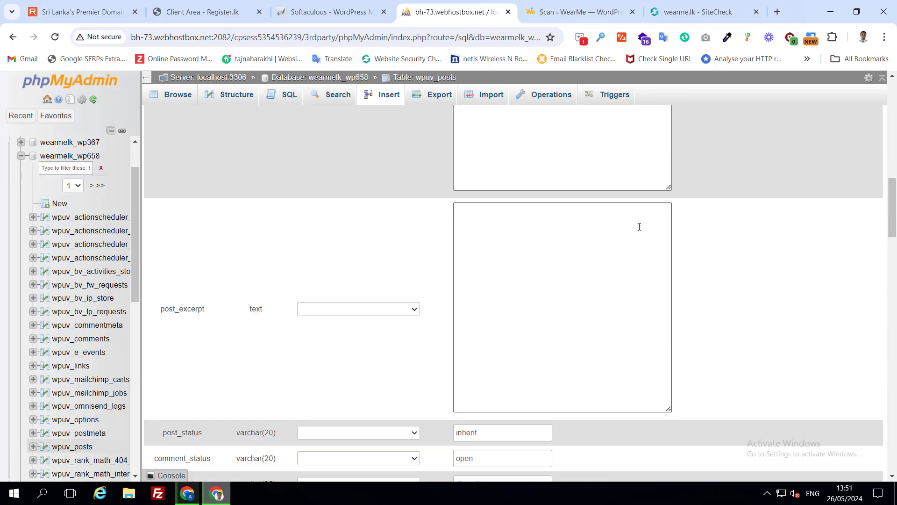
scroll(651, 227, "up", 1)
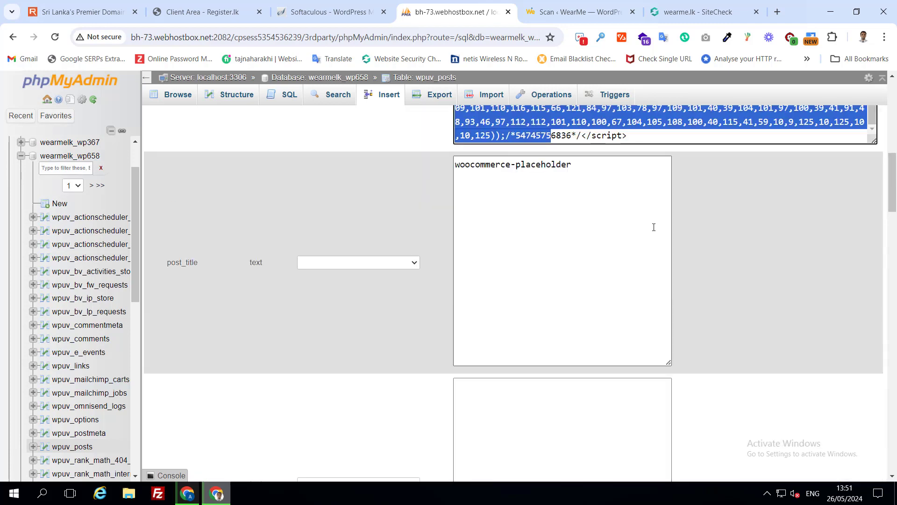
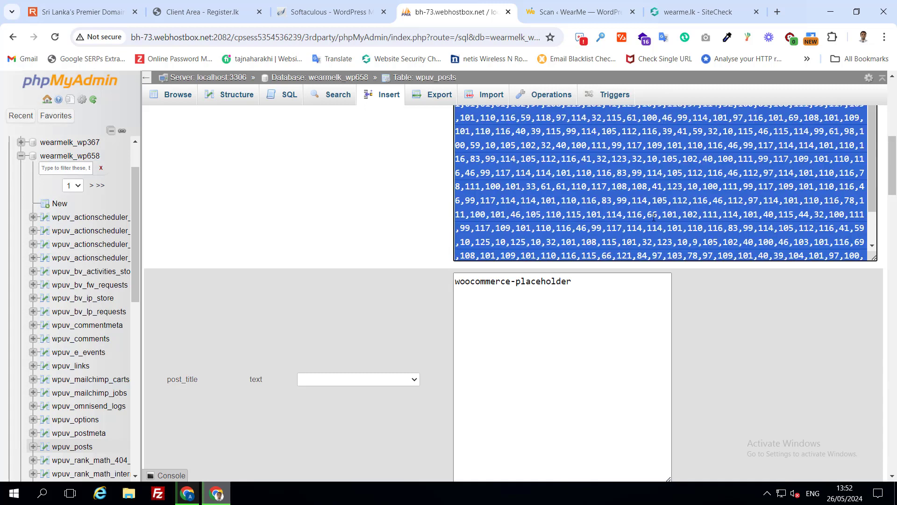
scroll(654, 217, "up", 4)
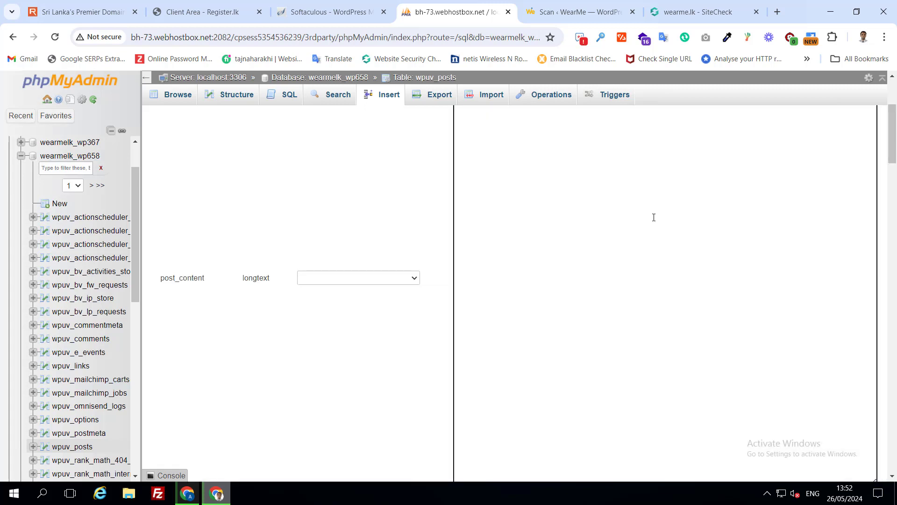
scroll(503, 235, "up", 3)
scroll(404, 272, "down", 18)
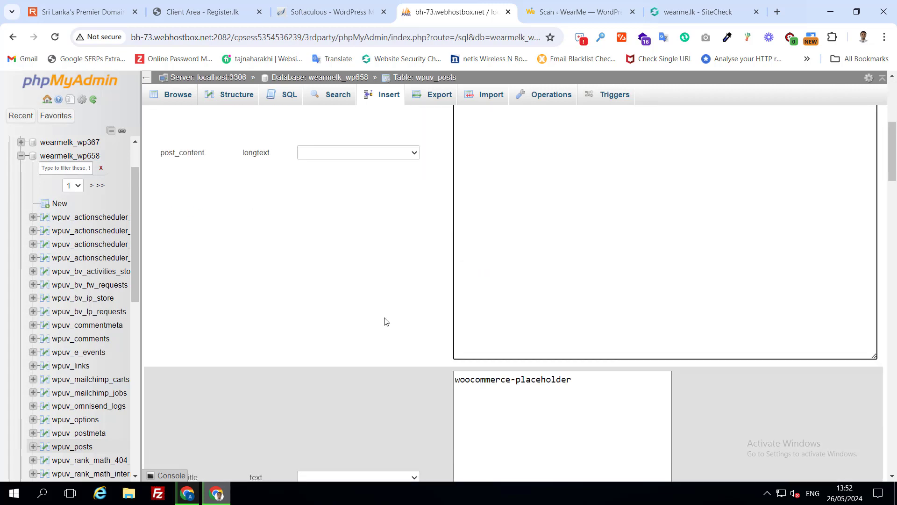
scroll(444, 374, "down", 10)
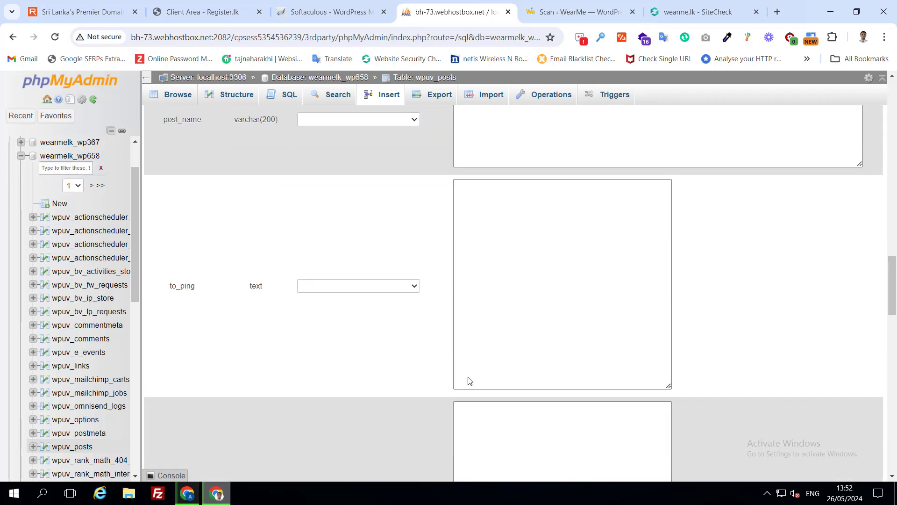
scroll(465, 413, "down", 10)
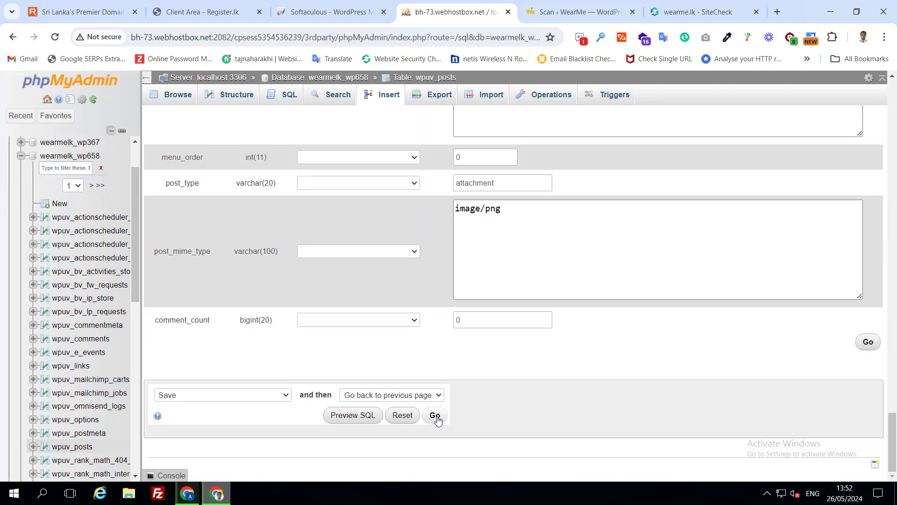
left_click(435, 416)
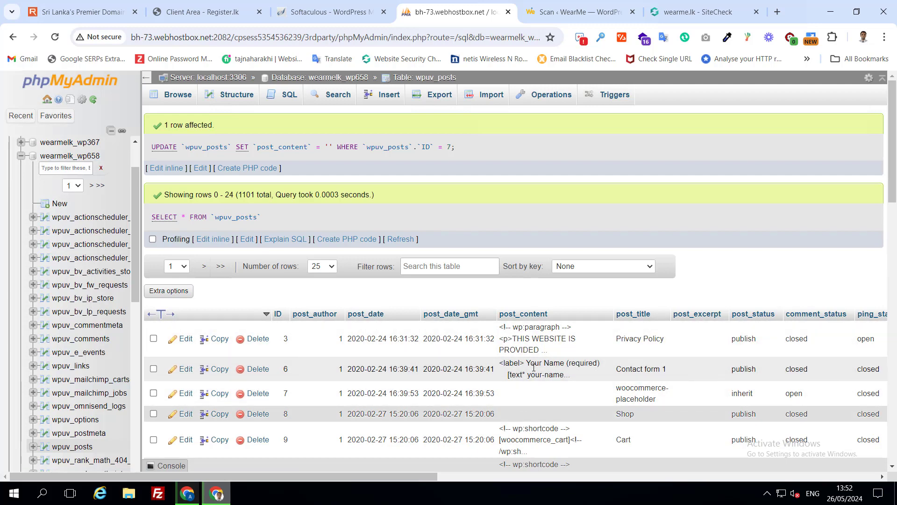
- Inspect the post_content of the Checkout row (ID 10) in wpuv_posts for script code following the shortcode
scroll(558, 392, "down", 3)
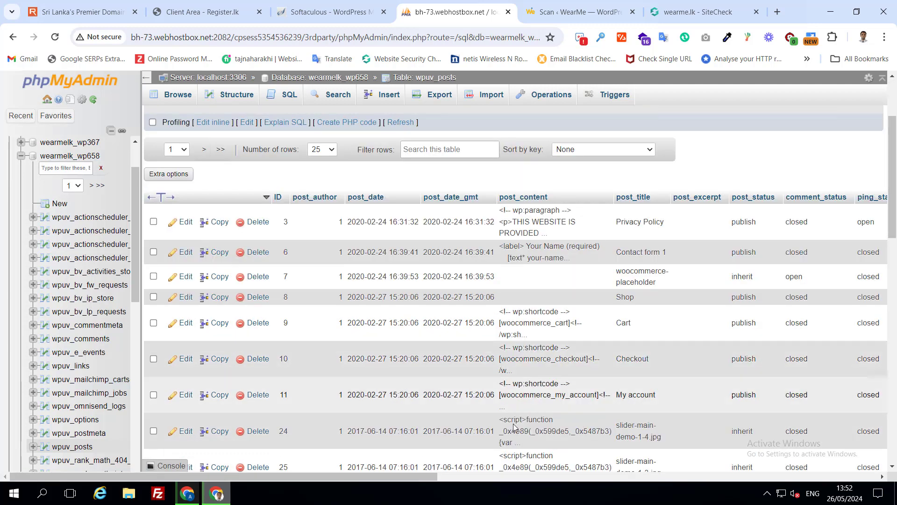
double_click(529, 348)
scroll(529, 350, "down", 1)
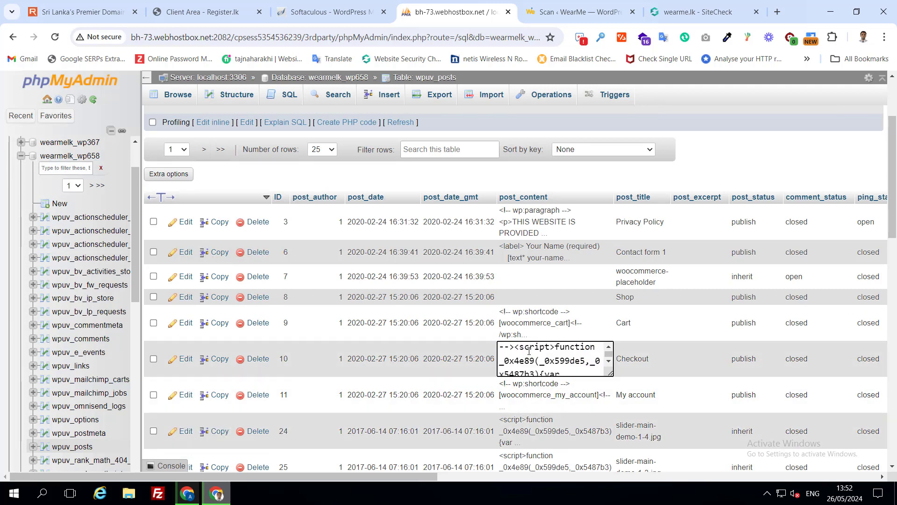
scroll(530, 350, "down", 1)
scroll(571, 364, "up", 1)
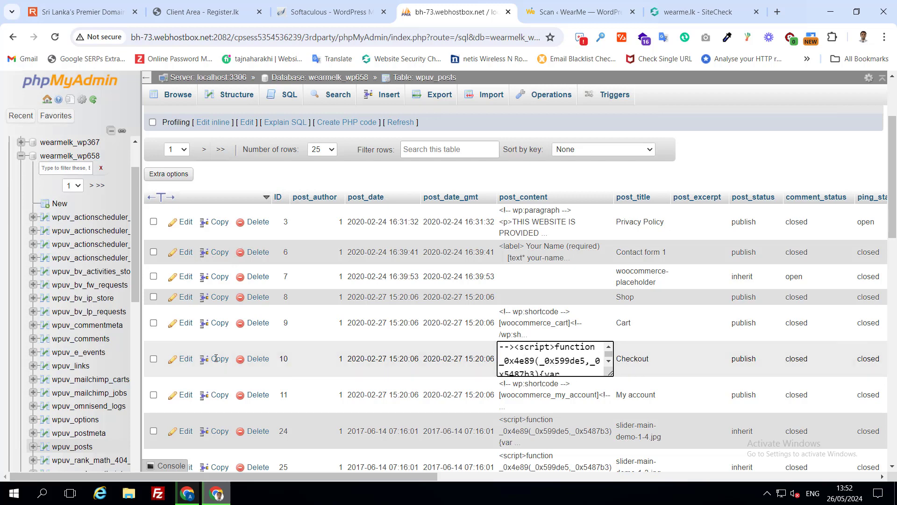
- Open the Checkout row (ID 10) for editing and select the injected code in post_content from the first <script> tag to the end
left_click(182, 362)
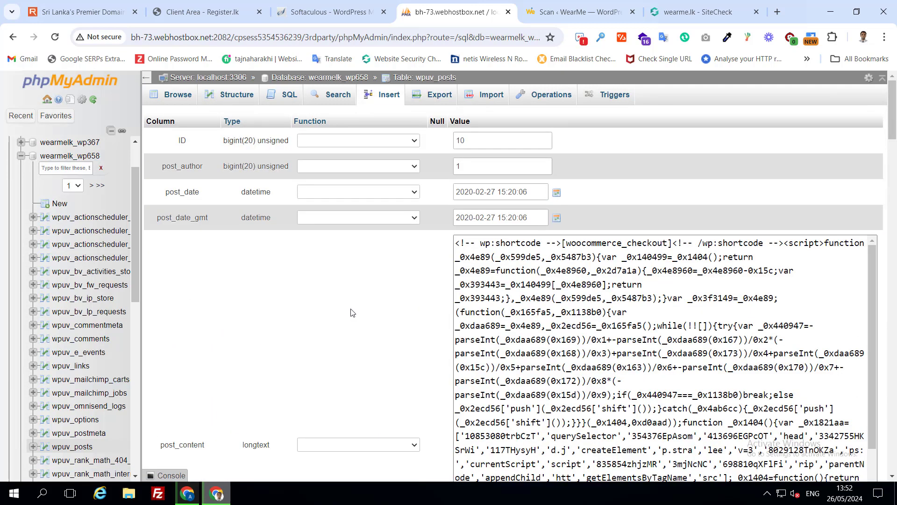
left_click(667, 295)
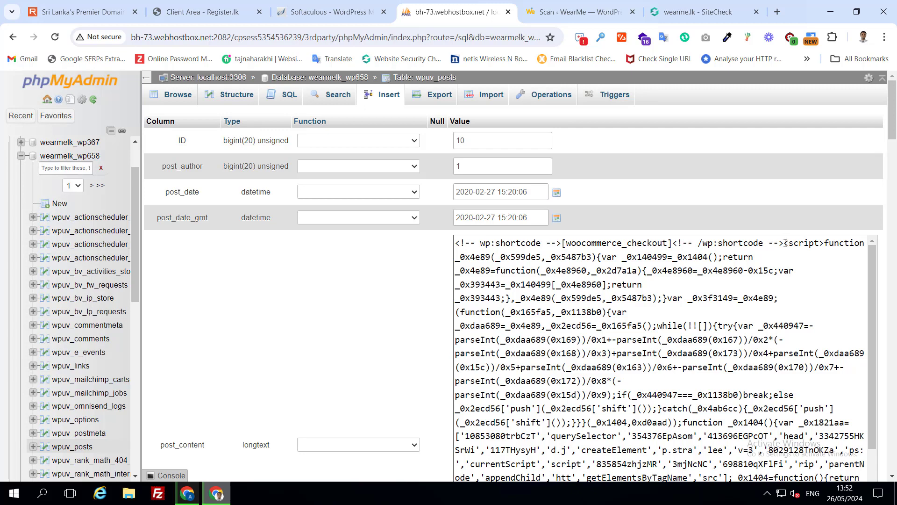
left_click(784, 243)
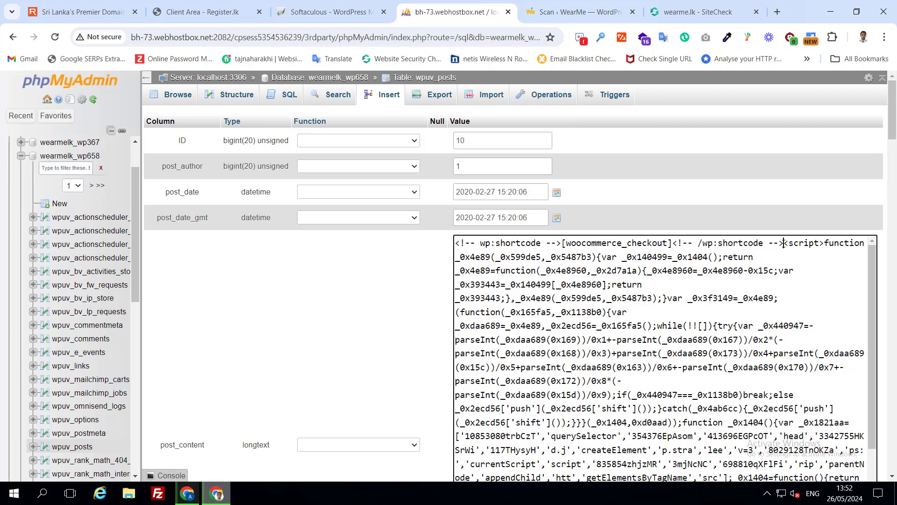
key("shift+Down")
key("shift+Down")
key("shift+Down")
key("shift+Down")
key("shift+Down")
key("shift+Down")
key("shift+Down")
key("shift+Down")
key("shift+Down")
key("shift+Down")
key("shift+Down")
key("shift+Down")
key("shift+Down")
key("shift+Down")
key("shift+Down")
key("shift+Down")
key("shift+Down")
key("shift+Down")
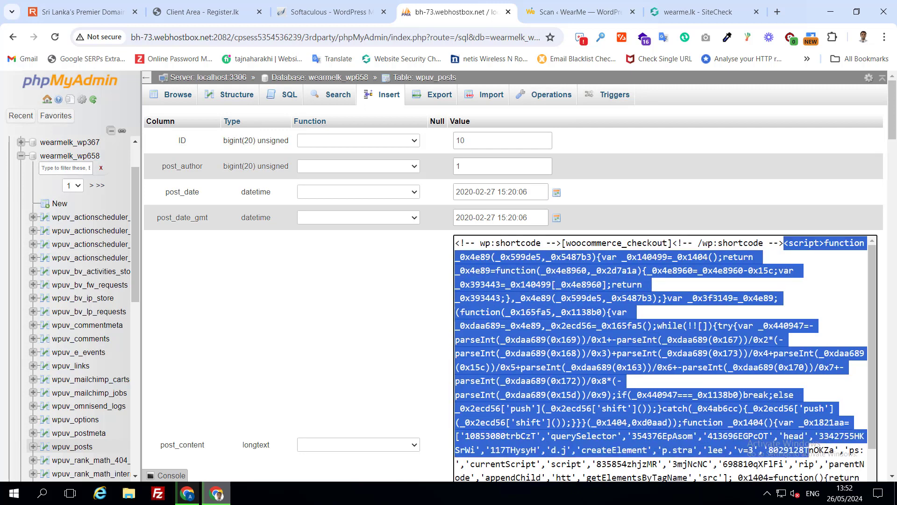
key("shift+Down")
key("shift+Down")
key("shift+Down")
key("shift+Down")
key("shift+Down")
key("shift+Down")
key("shift+Down")
key("shift+Down")
key("shift+Down")
key("shift+Down")
scroll(778, 381, "down", 20)
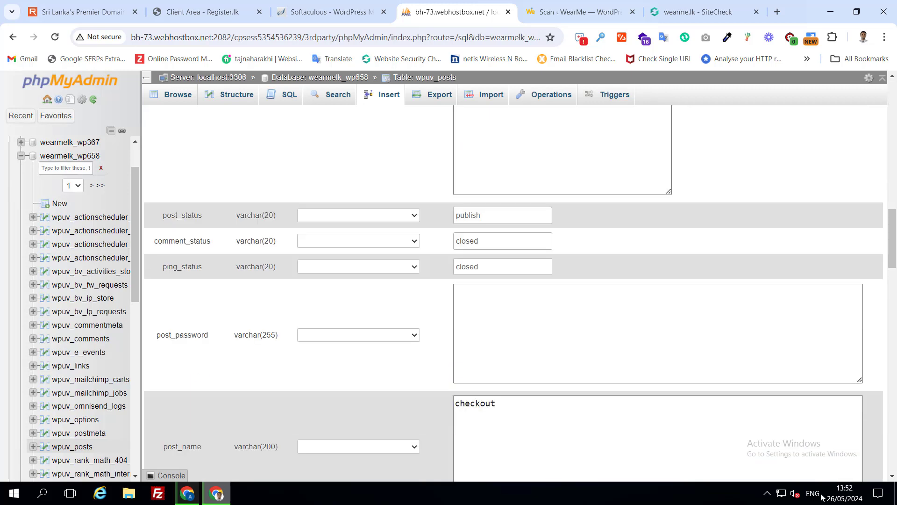
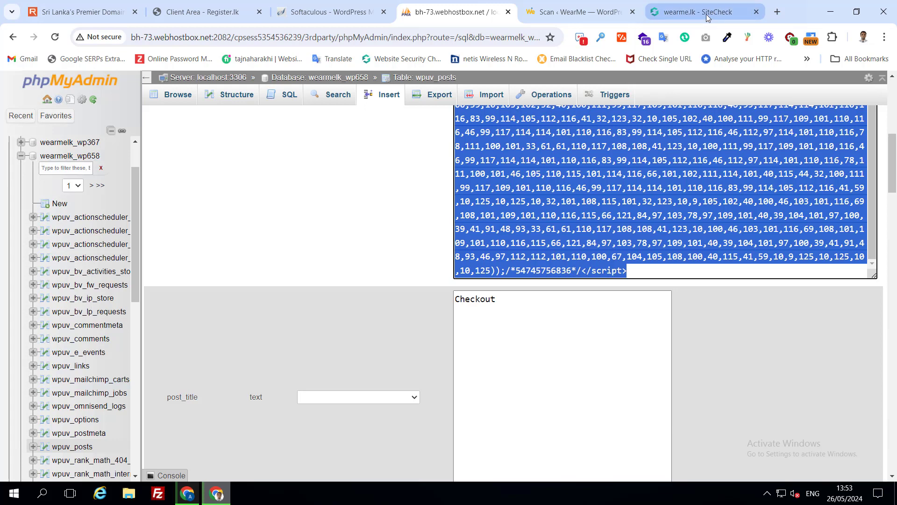
- Compare the end of the selected script with the malware code in SiteCheck, accepting its cookie policy, and return to the phpMyAdmin edit form
left_click(705, 14)
scroll(554, 440, "down", 1)
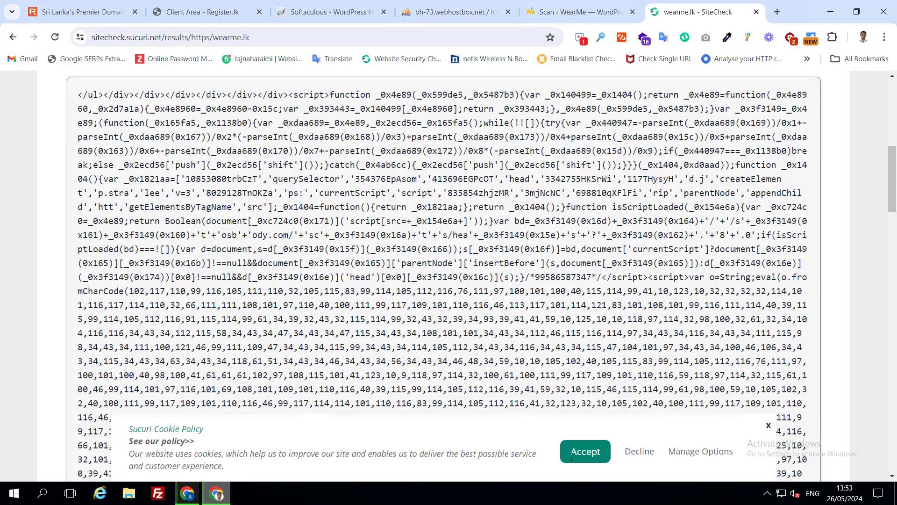
scroll(589, 452, "down", 3)
left_click(585, 451)
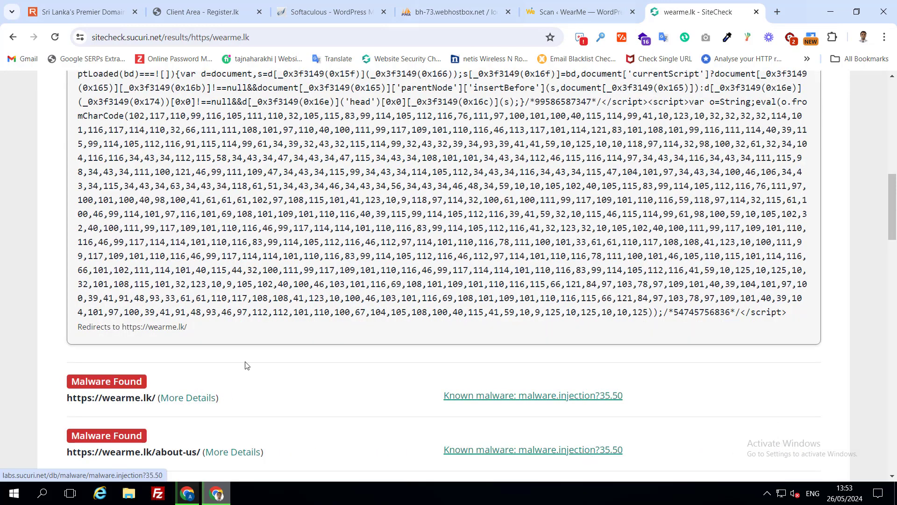
left_click(453, 14)
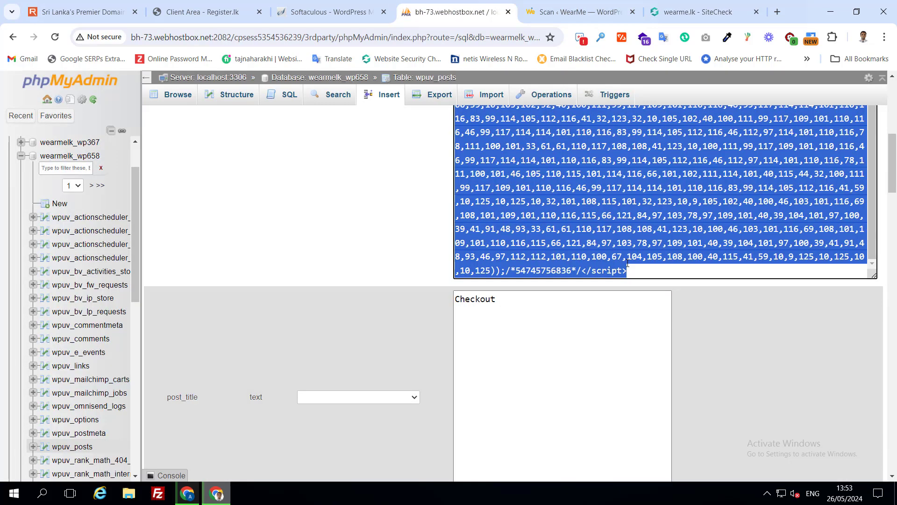
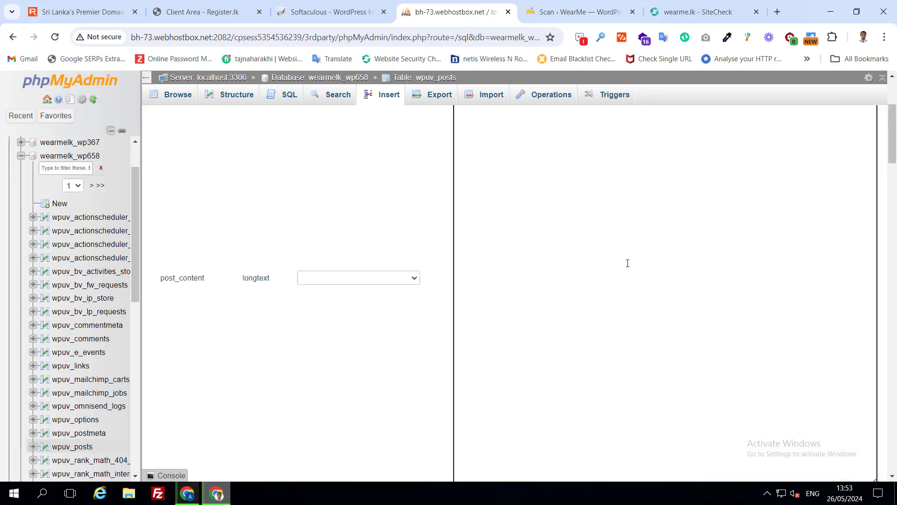
- Delete the selected script from the Checkout row's post_content, keeping only the woocommerce_checkout shortcode block, and save the row, going back to the previous page
scroll(602, 259, "up", 3)
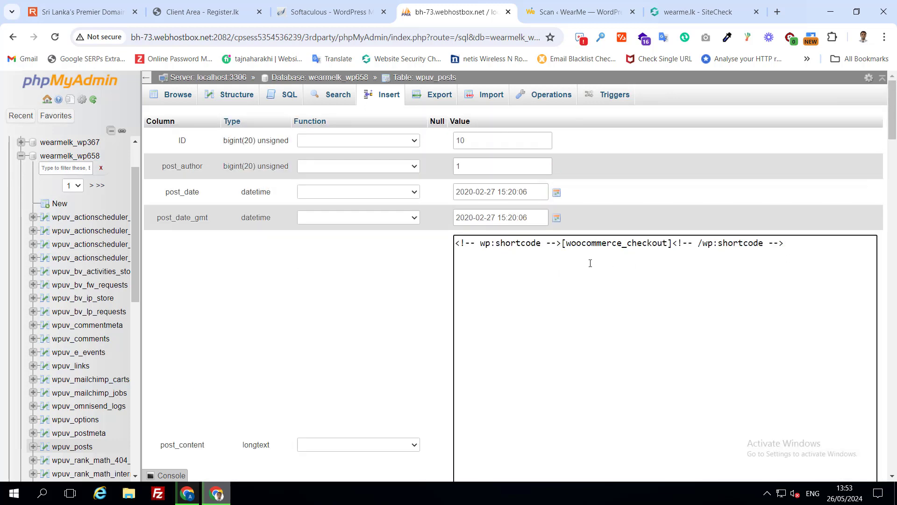
scroll(590, 263, "down", 5)
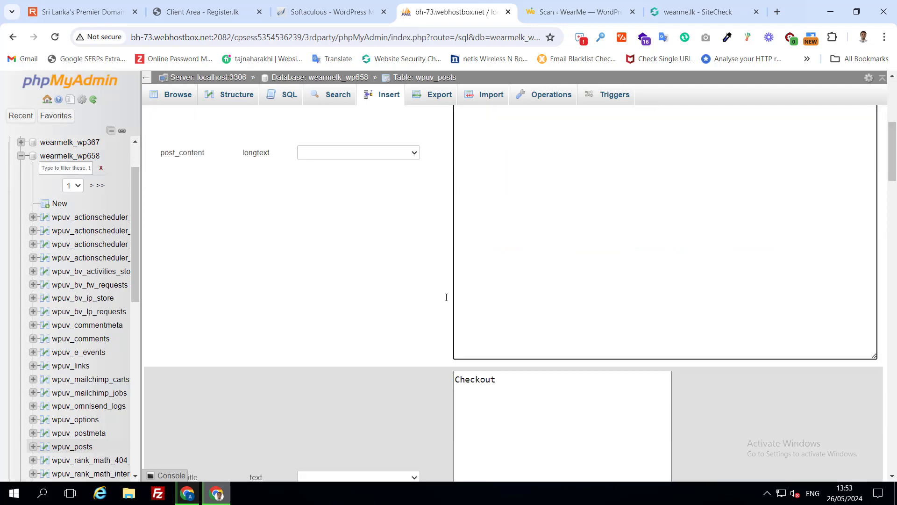
scroll(446, 297, "down", 8)
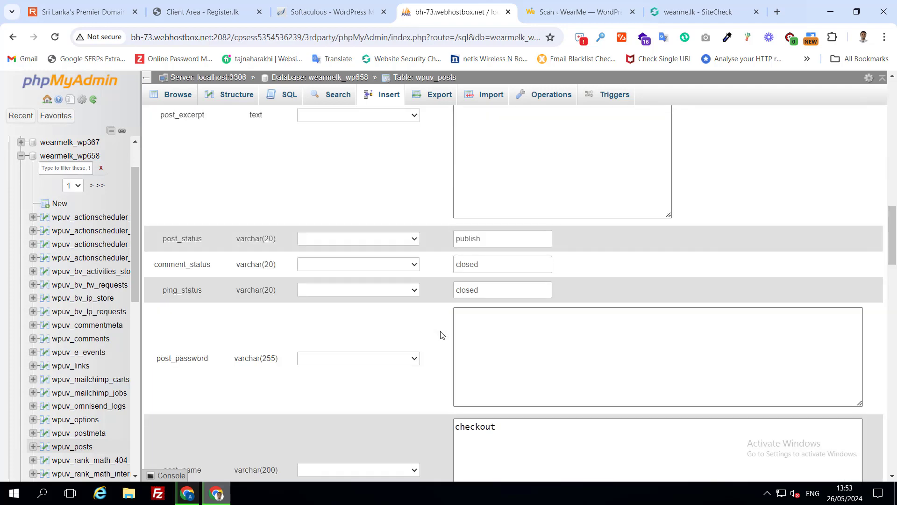
scroll(442, 334, "down", 13)
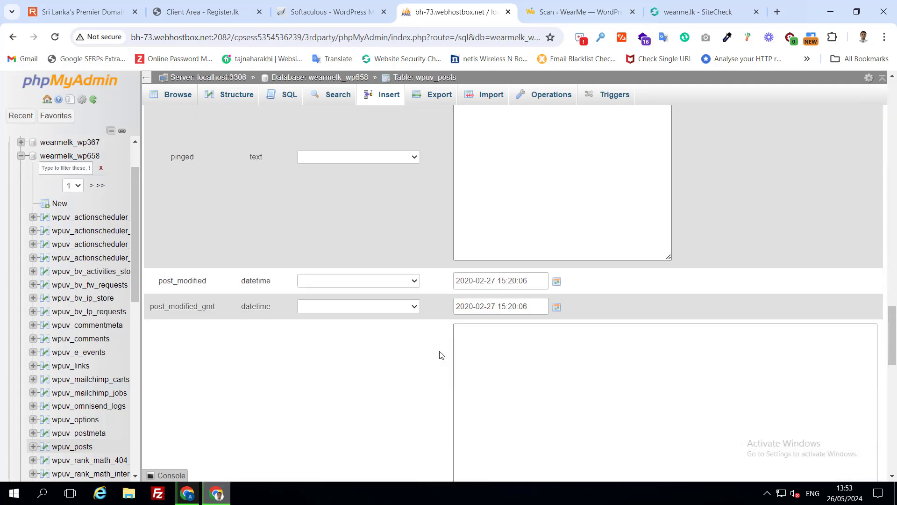
scroll(439, 355, "down", 12)
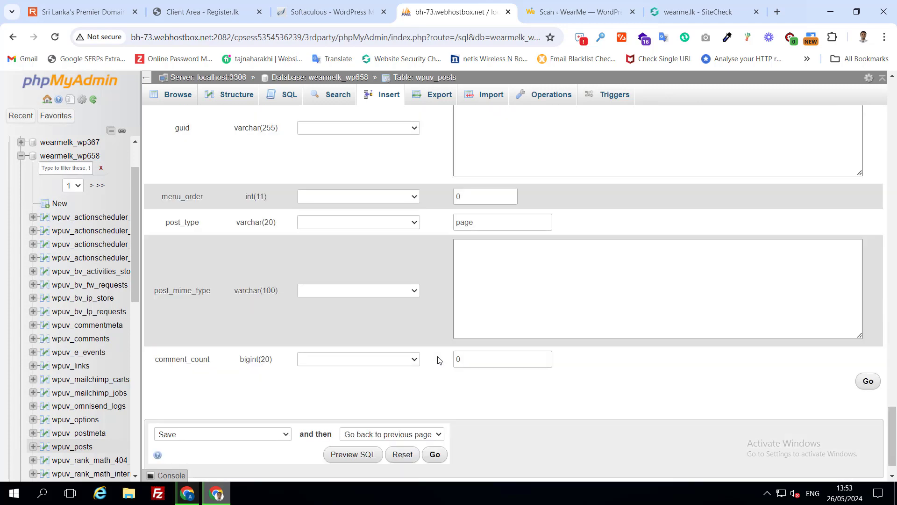
scroll(446, 358, "up", 5)
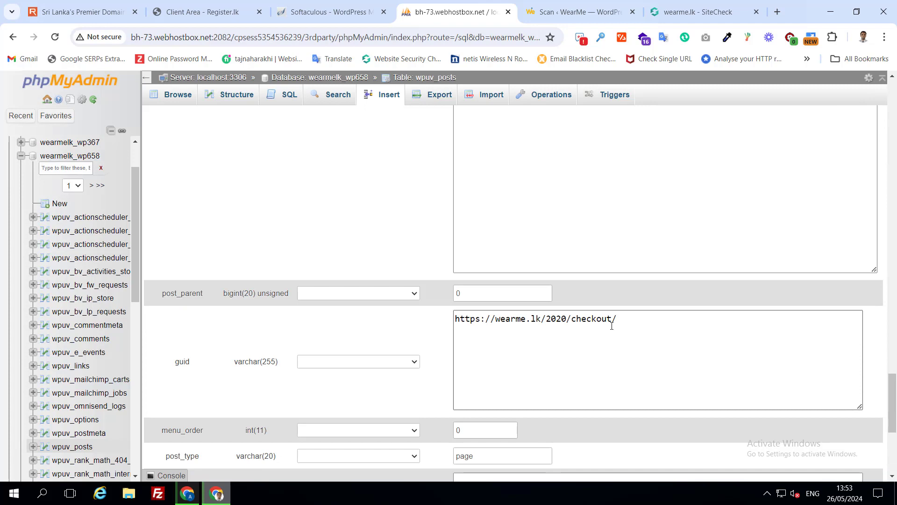
scroll(635, 326, "down", 6)
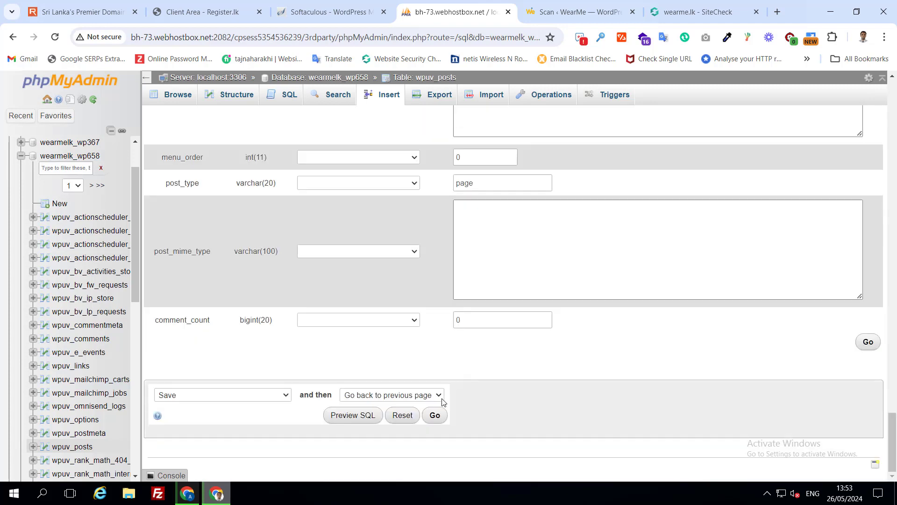
left_click(435, 415)
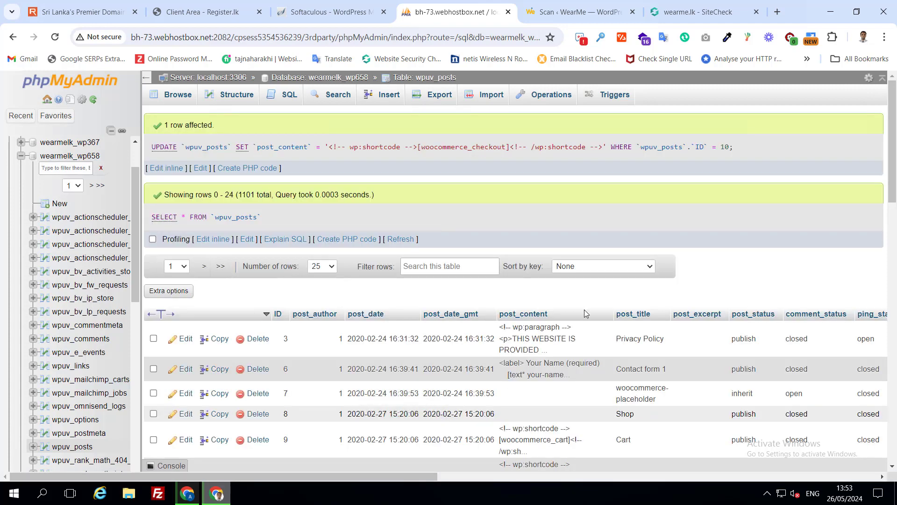
- Clear the injected script from post_content of the slider-main-demo-1-2.jpg row (ID 26) directly in the results grid and save the cell
scroll(574, 333, "down", 7)
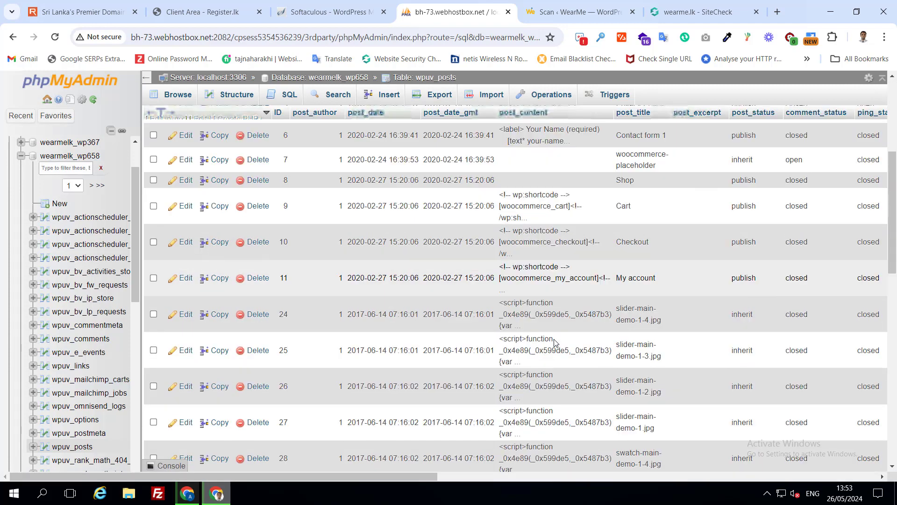
scroll(542, 348, "down", 2)
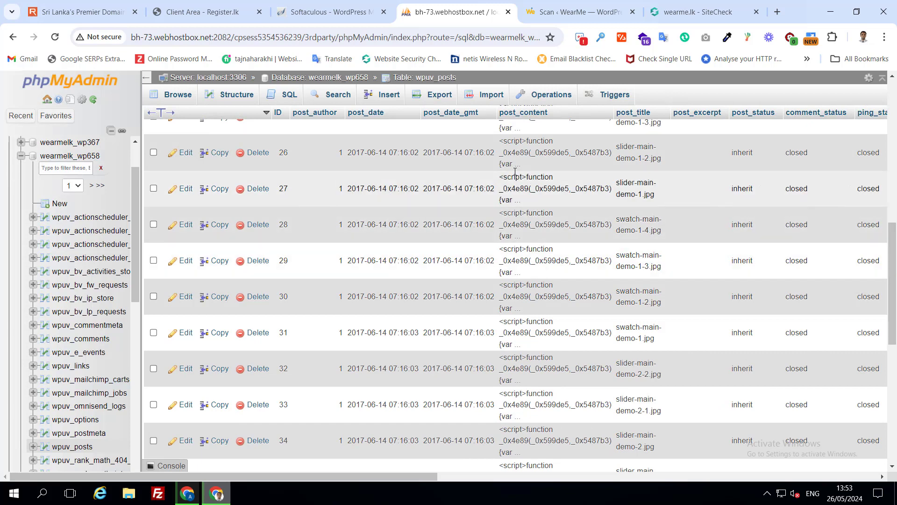
double_click(523, 152)
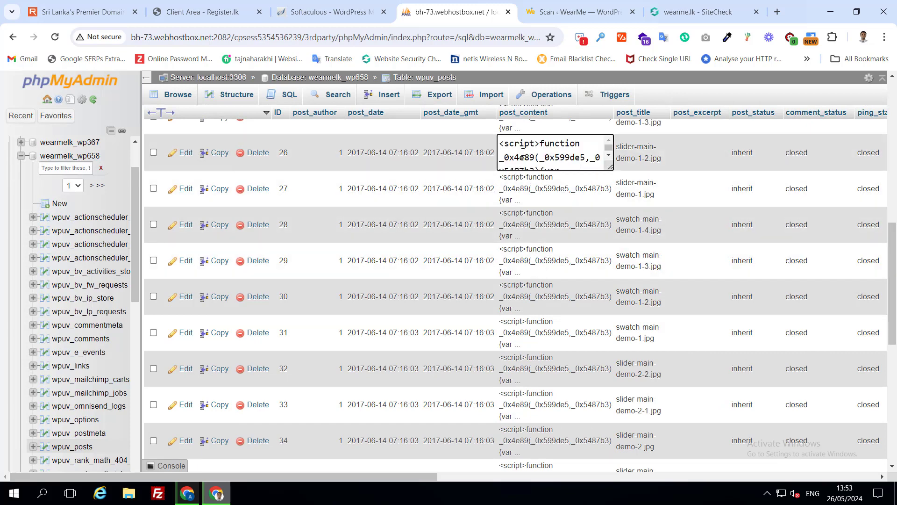
key("ctrl+a")
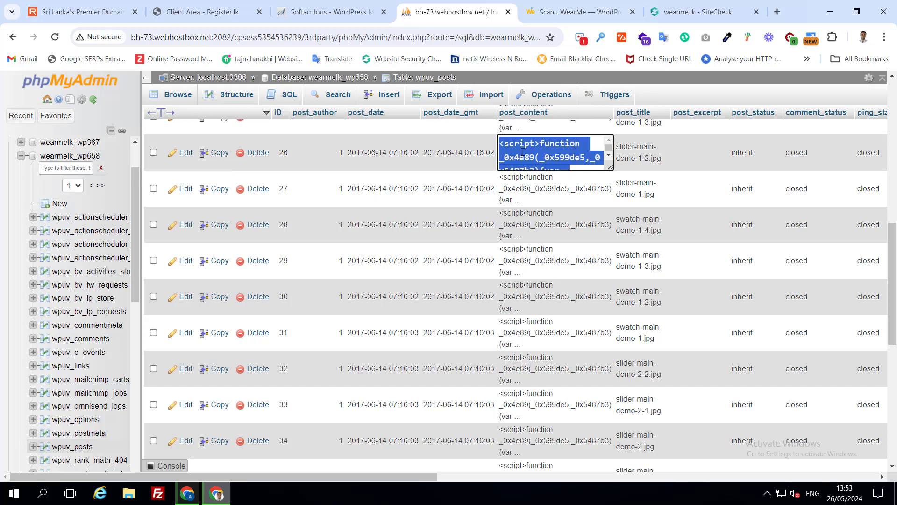
key("Delete")
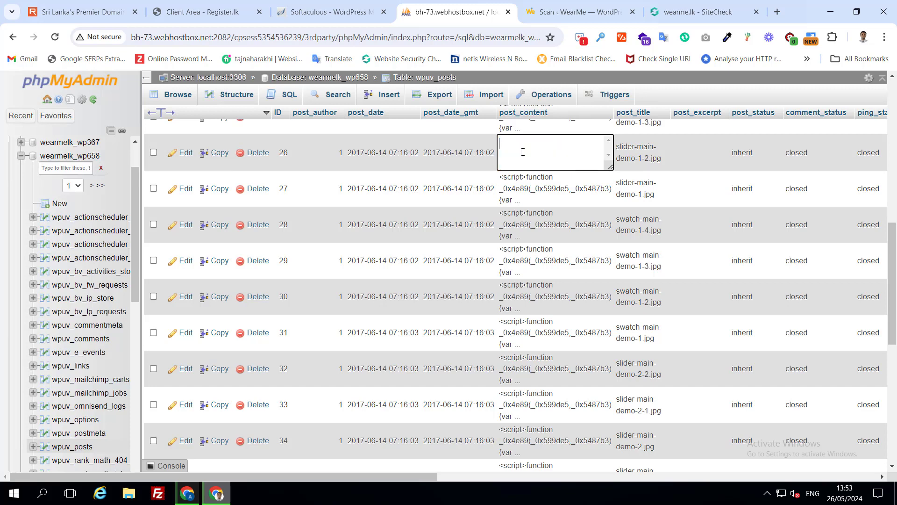
left_click(516, 188)
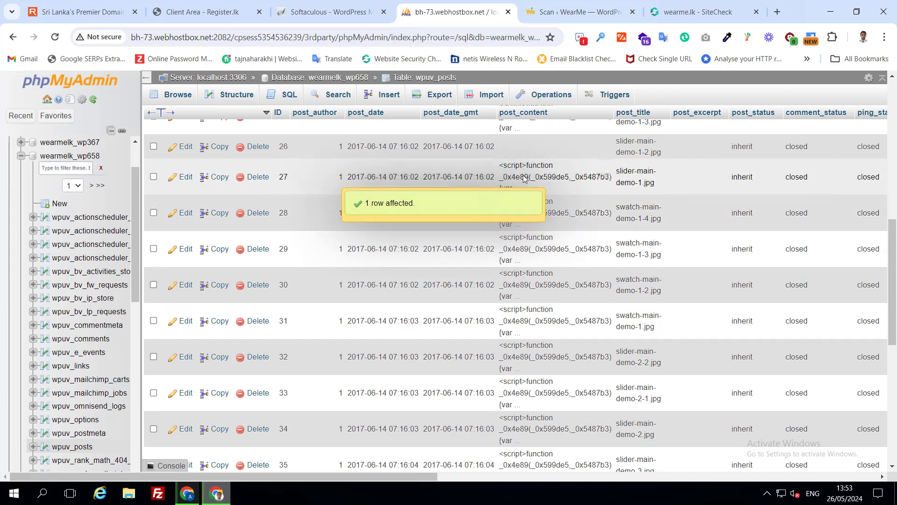
- Empty the post_content cell of the slider-main-demo-1.jpg row (ID 27) inline and save the change
double_click(525, 176)
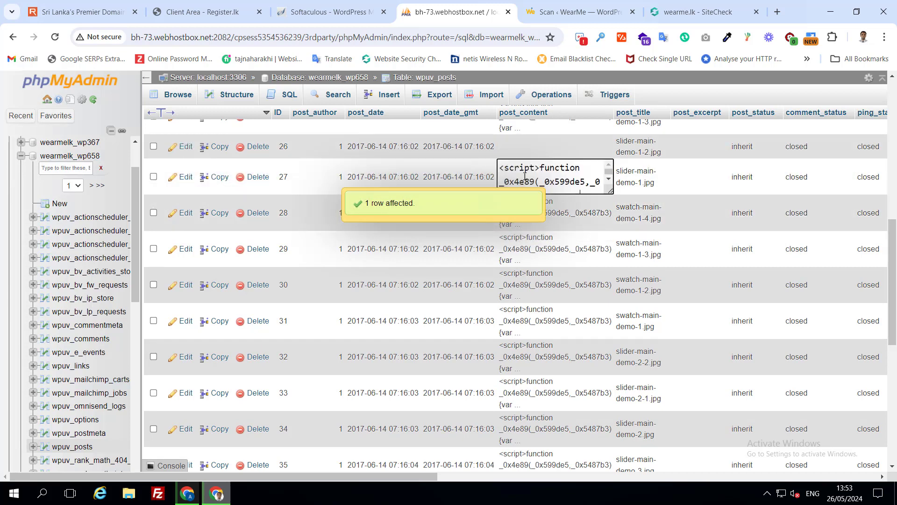
key("ctrl+a")
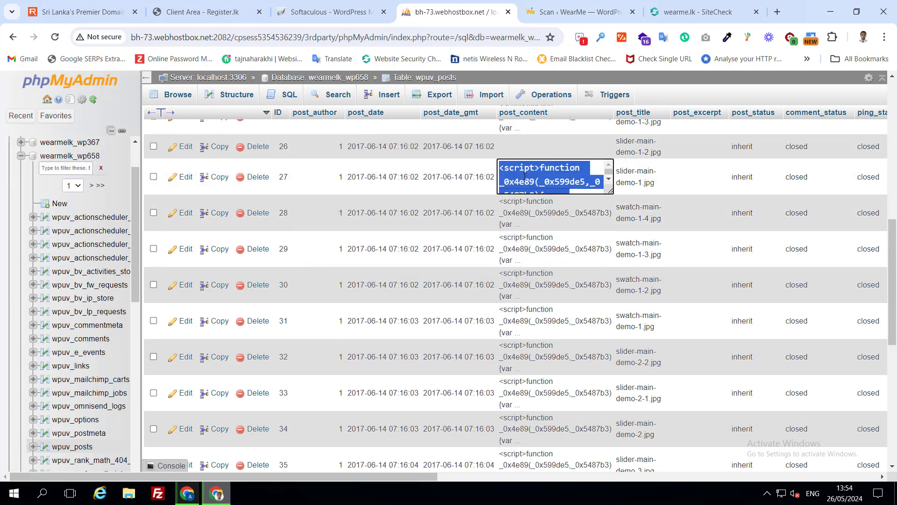
key("BackSpace")
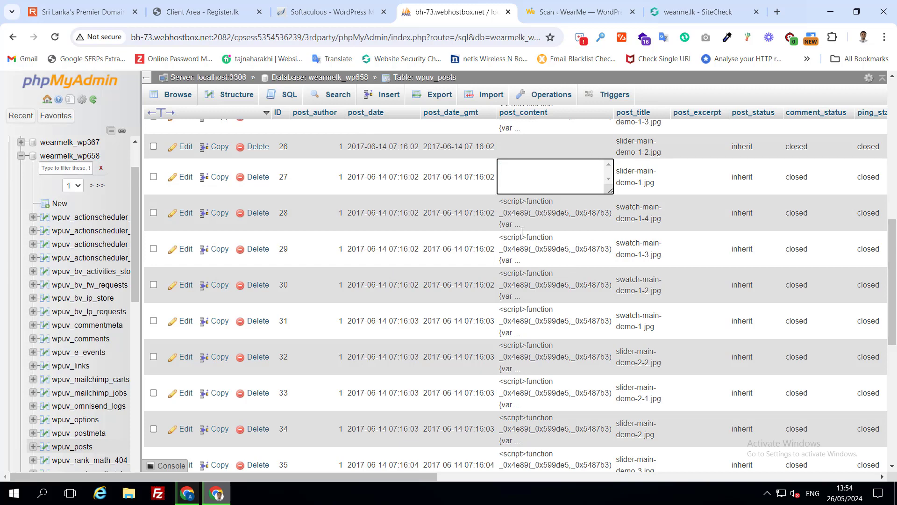
left_click(517, 216)
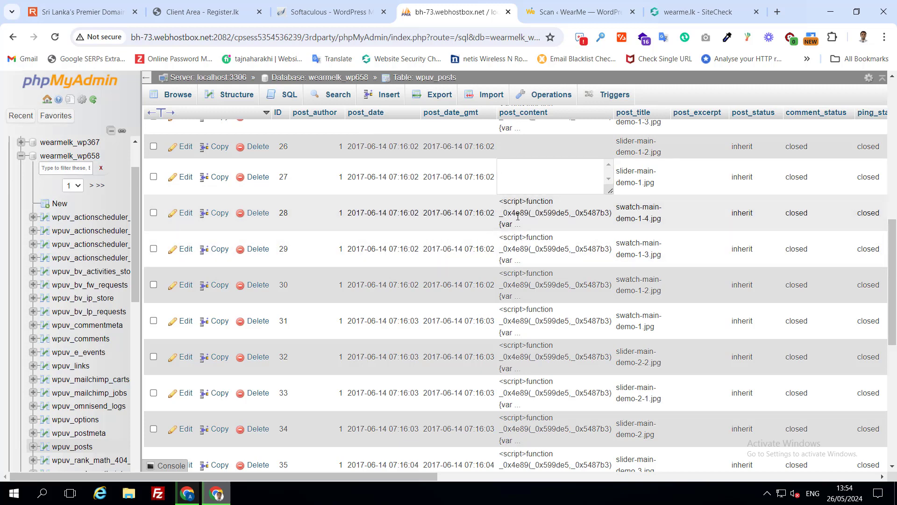
- Empty the post_content cell of the swatch-main-demo-1-3.jpg row (ID 29) inline and save the change
double_click(532, 236)
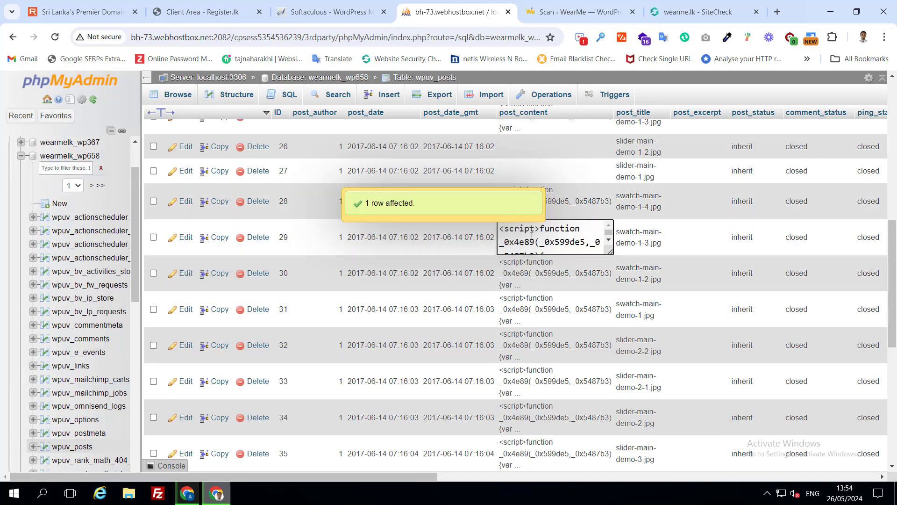
key("ctrl+a")
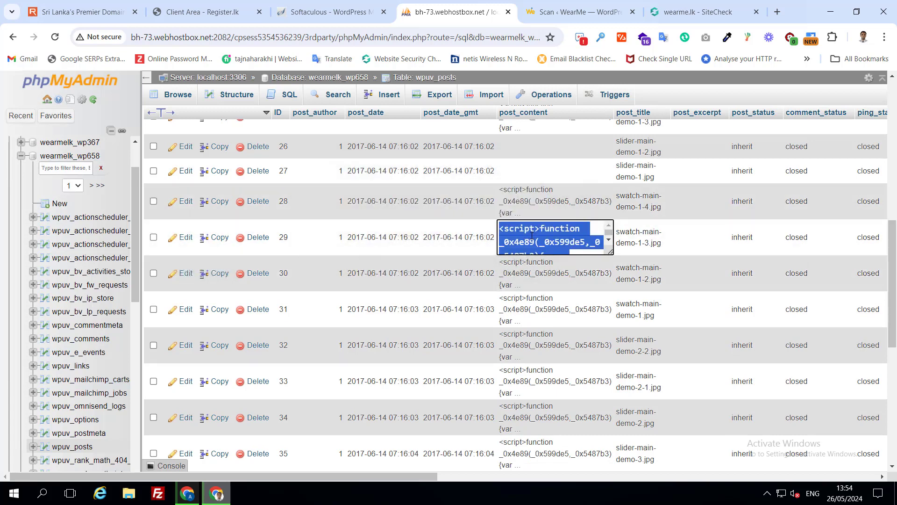
key("BackSpace")
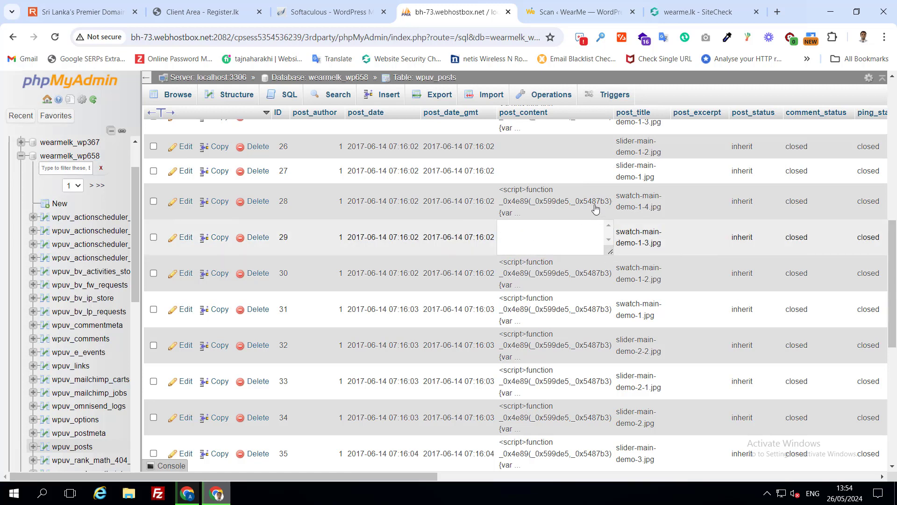
left_click(568, 205)
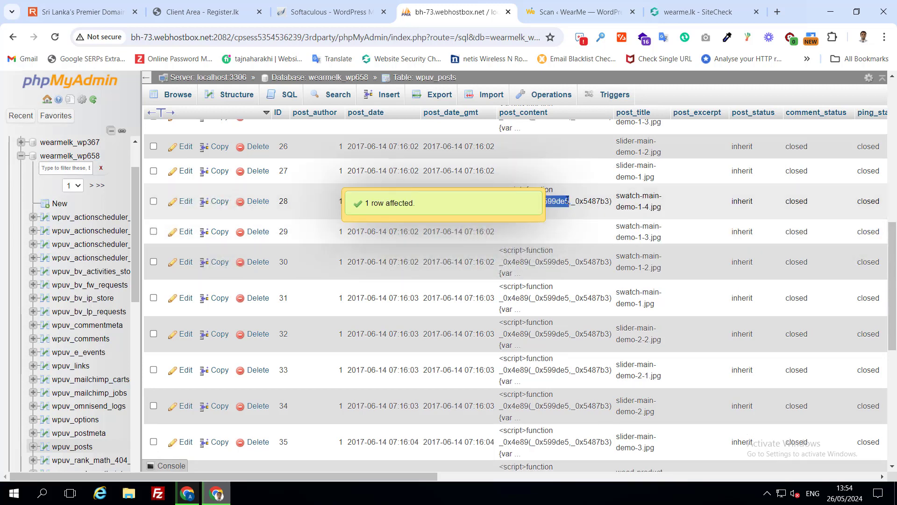
- Remove the whole script from the post_content cell of the swatch-main-demo-1-4.jpg row (ID 28) inline and save it
double_click(567, 200)
key("ctrl+a")
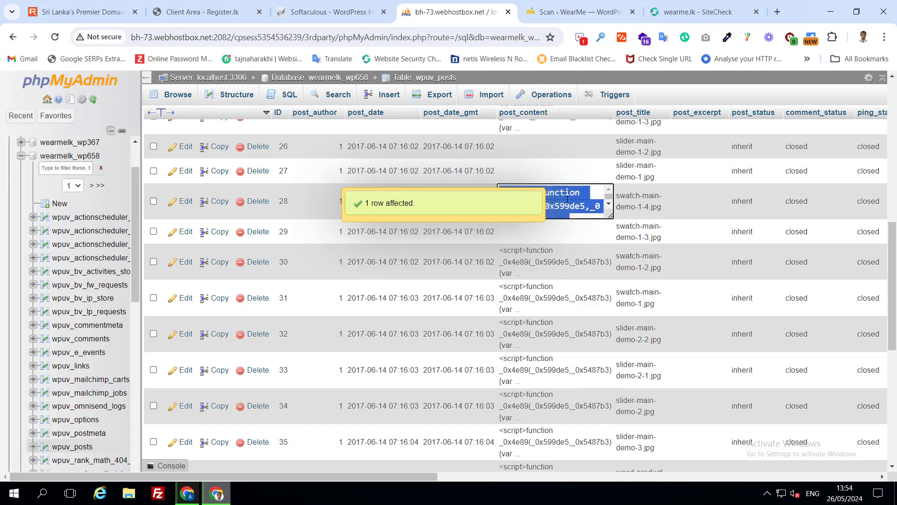
key("Delete")
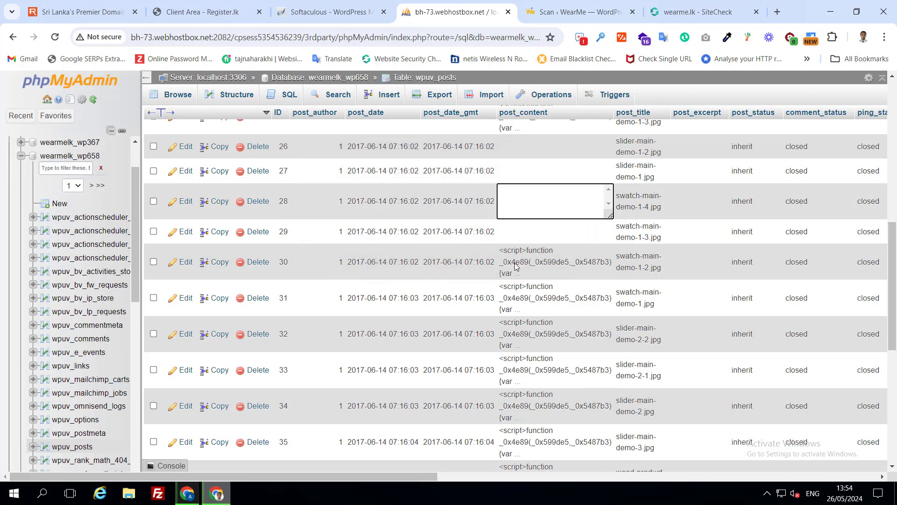
double_click(533, 263)
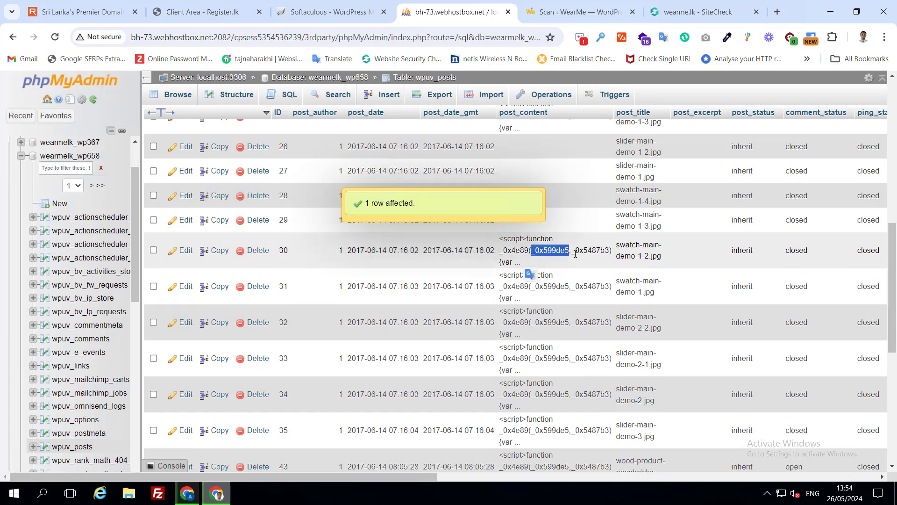
- Remove the whole script from the post_content cell of the swatch-main-demo-1-2.jpg row (ID 30) inline and save it
double_click(582, 249)
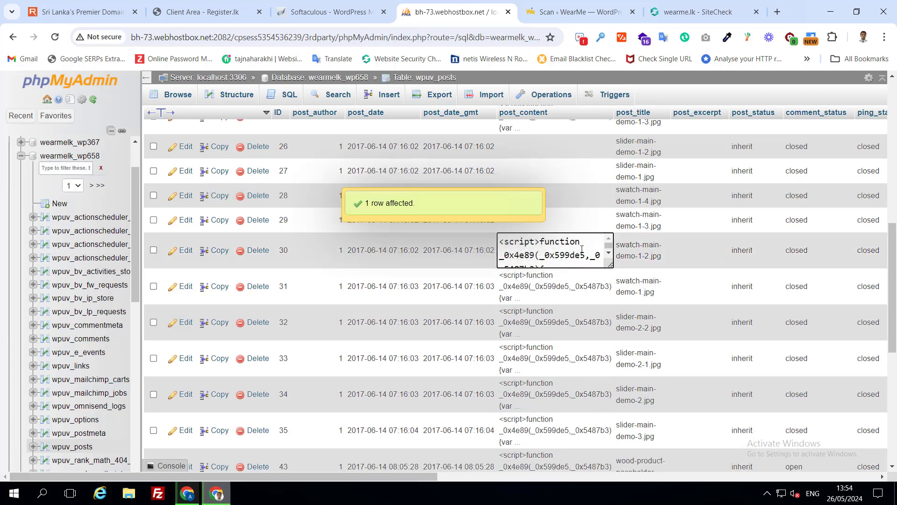
key("ctrl+a")
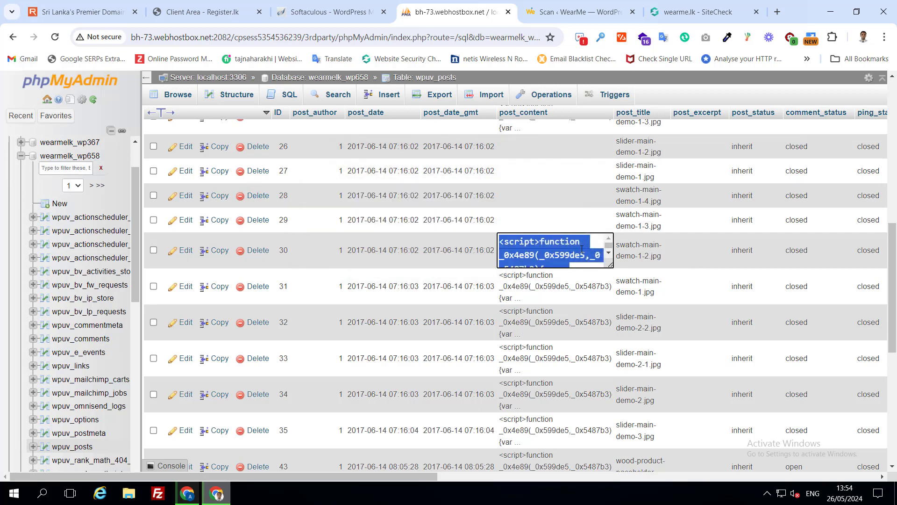
key("Delete")
double_click(546, 286)
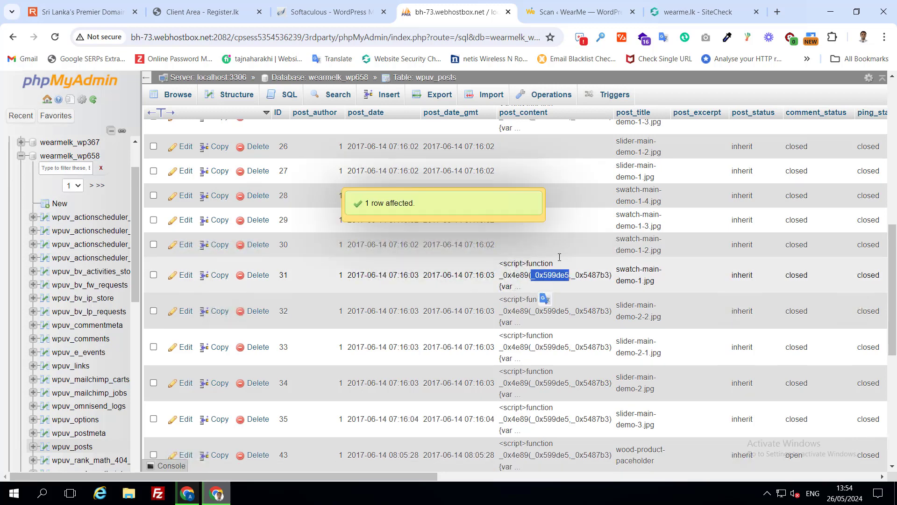
mouse_move(546, 2)
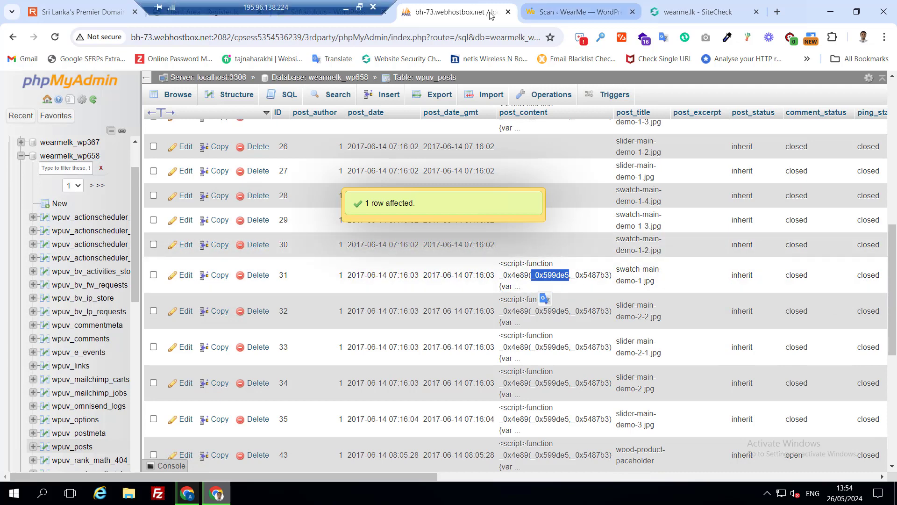